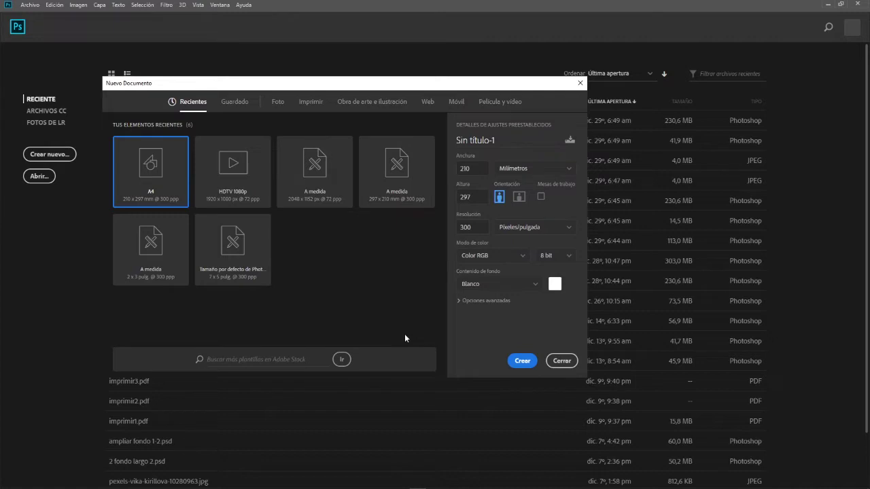
- Create a blank A4 document, 210 × 297 mm at 300 ppi
{"action": "left_click", "coordinate": [523, 360]}
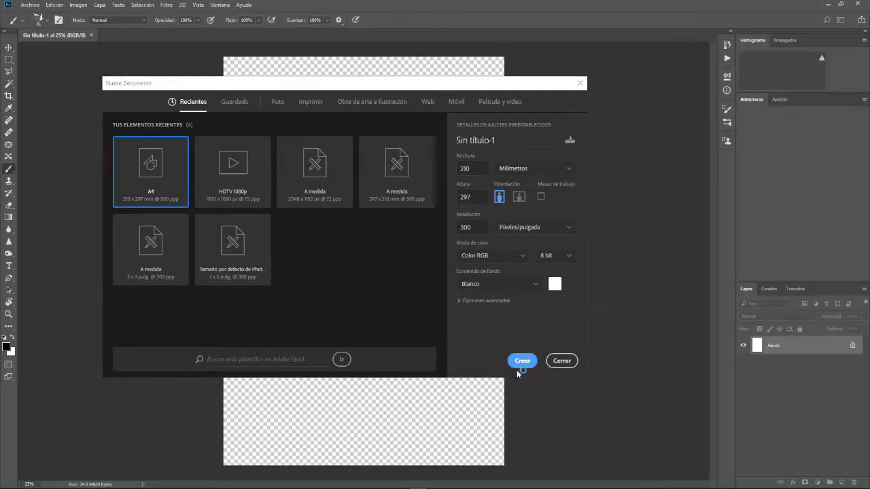
{"action": "left_click", "coordinate": [30, 6]}
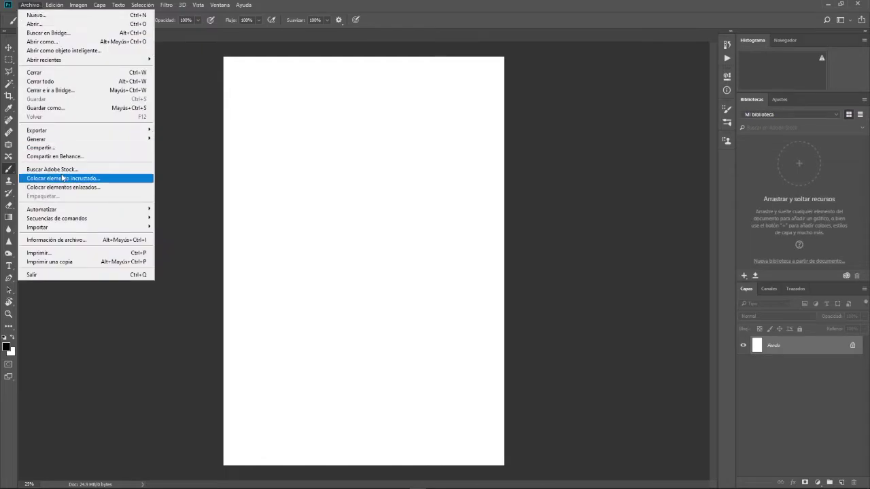
- Place the red coffee cup photo pexels-archie-binamira-1187317 as an embedded image
{"action": "left_click", "coordinate": [63, 178]}
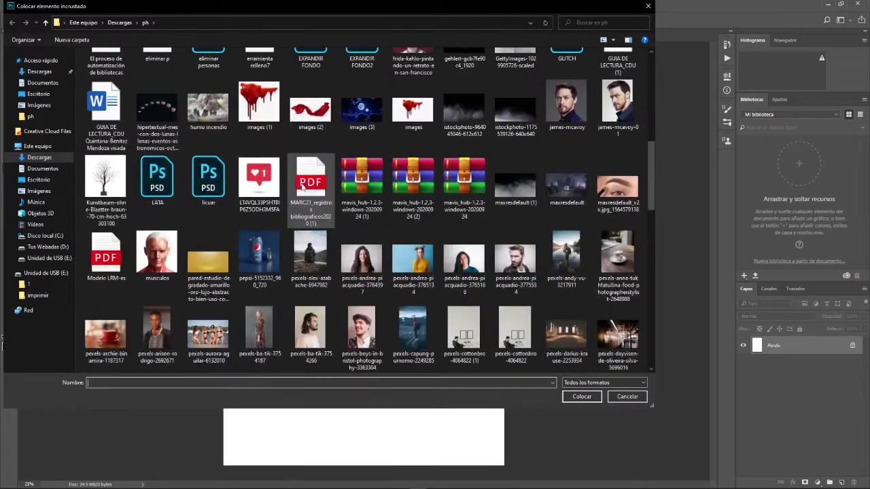
{"action": "scroll", "coordinate": [302, 187], "scroll_direction": "down", "scroll_amount": 5}
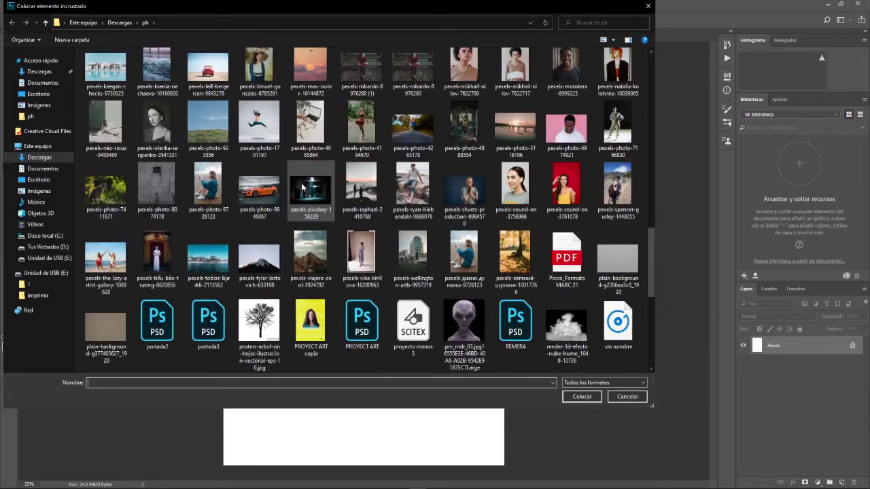
{"action": "scroll", "coordinate": [302, 187], "scroll_direction": "down", "scroll_amount": 5}
{"action": "scroll", "coordinate": [302, 187], "scroll_direction": "up", "scroll_amount": 5}
{"action": "scroll", "coordinate": [303, 187], "scroll_direction": "up", "scroll_amount": 5}
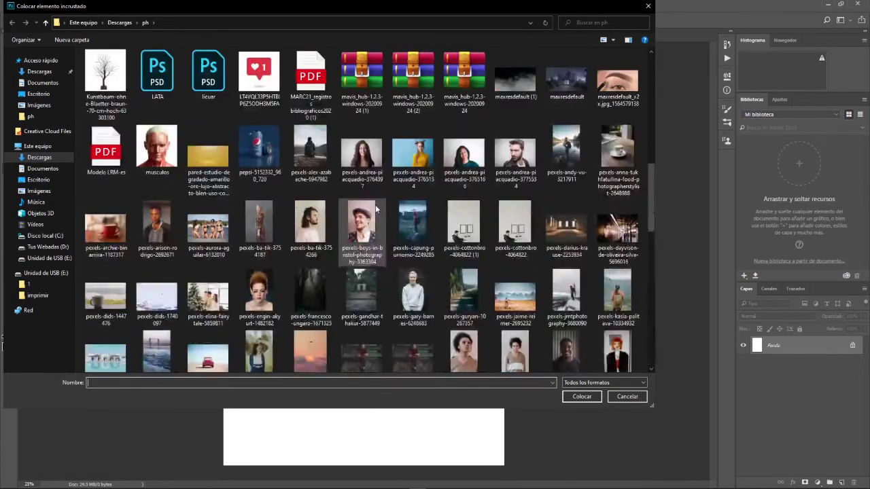
{"action": "scroll", "coordinate": [316, 187], "scroll_direction": "up", "scroll_amount": 10}
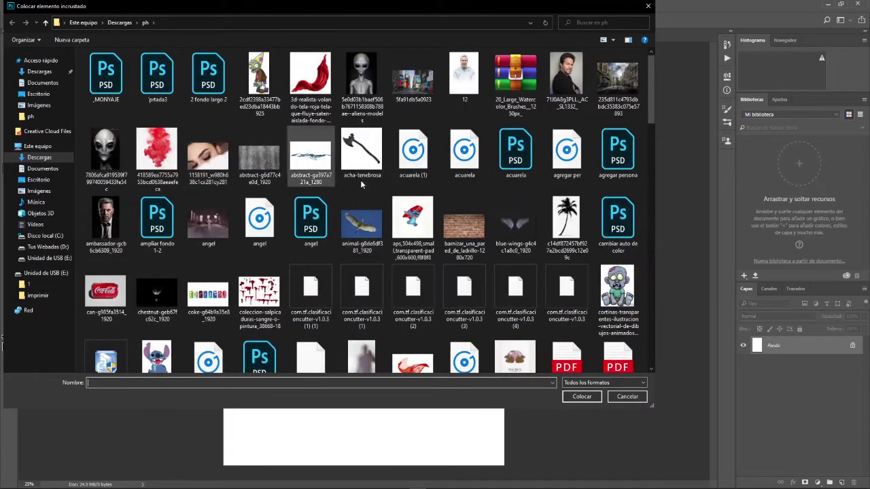
{"action": "scroll", "coordinate": [422, 235], "scroll_direction": "down", "scroll_amount": 3}
{"action": "scroll", "coordinate": [422, 234], "scroll_direction": "down", "scroll_amount": 3}
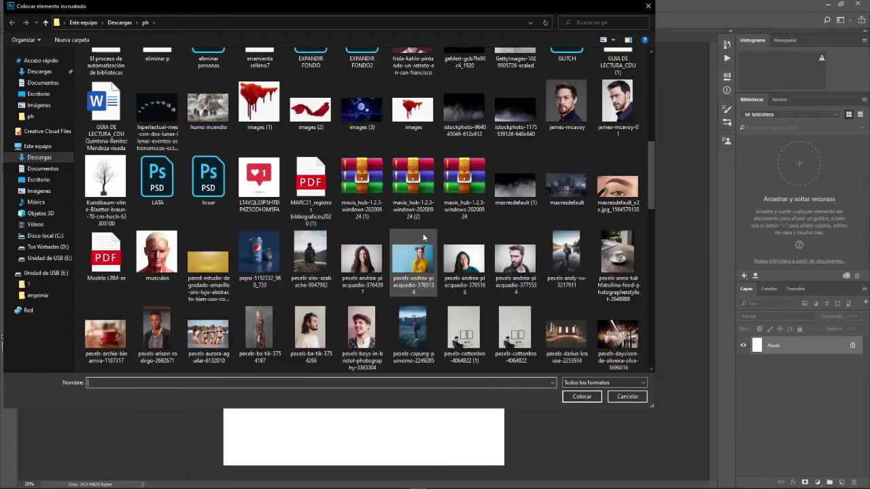
{"action": "scroll", "coordinate": [423, 237], "scroll_direction": "down", "scroll_amount": 3}
{"action": "scroll", "coordinate": [423, 237], "scroll_direction": "down", "scroll_amount": 4}
{"action": "scroll", "coordinate": [340, 204], "scroll_direction": "up", "scroll_amount": 4}
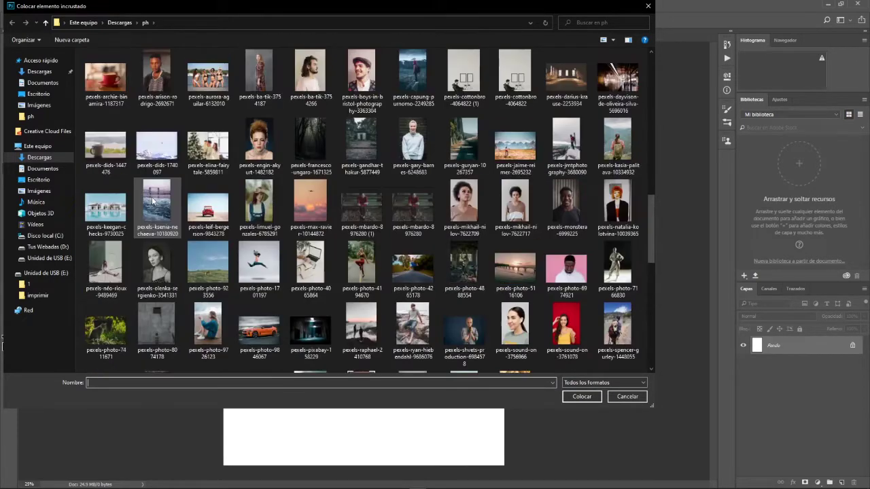
{"action": "double_click", "coordinate": [103, 104]}
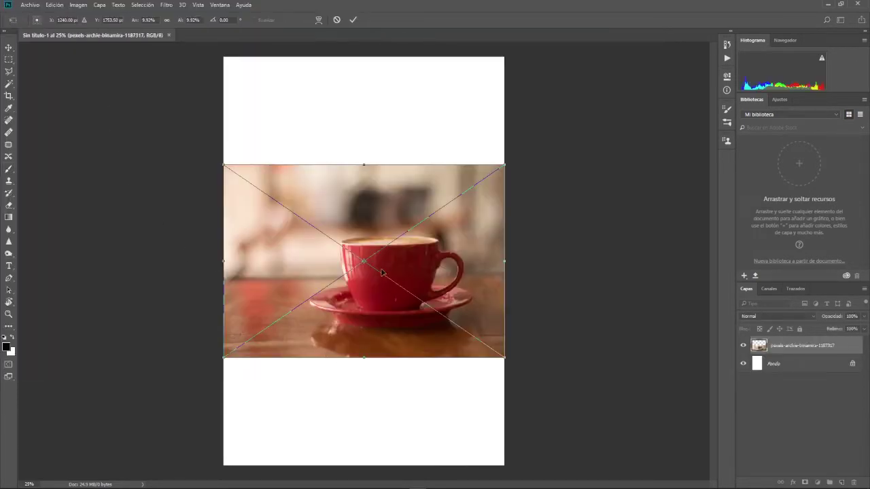
- Move the cup photo down to fill the page's lower half and commit it
{"action": "left_click_drag", "start_coordinate": [382, 271], "coordinate": [382, 378]}
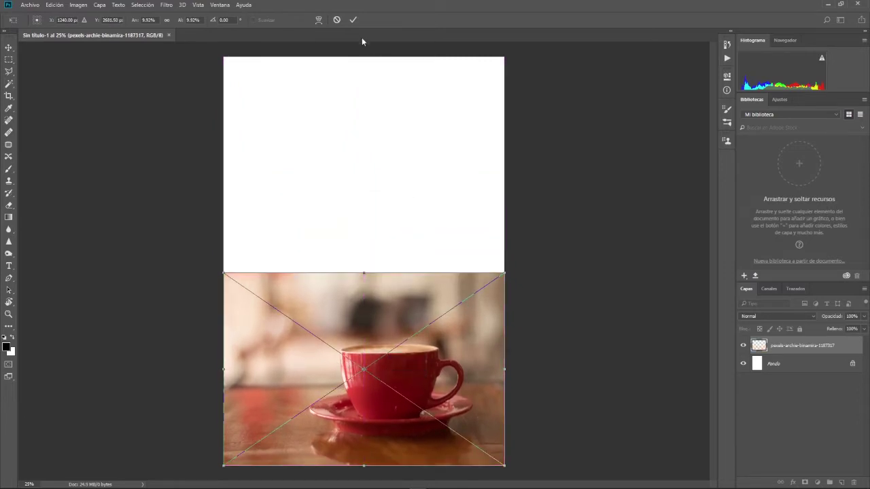
{"action": "left_click", "coordinate": [353, 20]}
{"action": "key", "text": "b"}
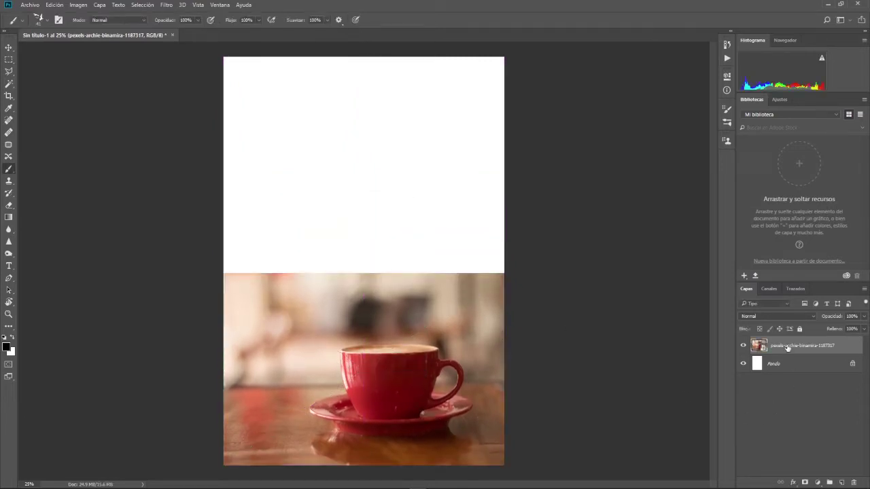
- Duplicate the cup photo layer, hide the copy, and reselect the original layer
{"action": "right_click", "coordinate": [769, 351]}
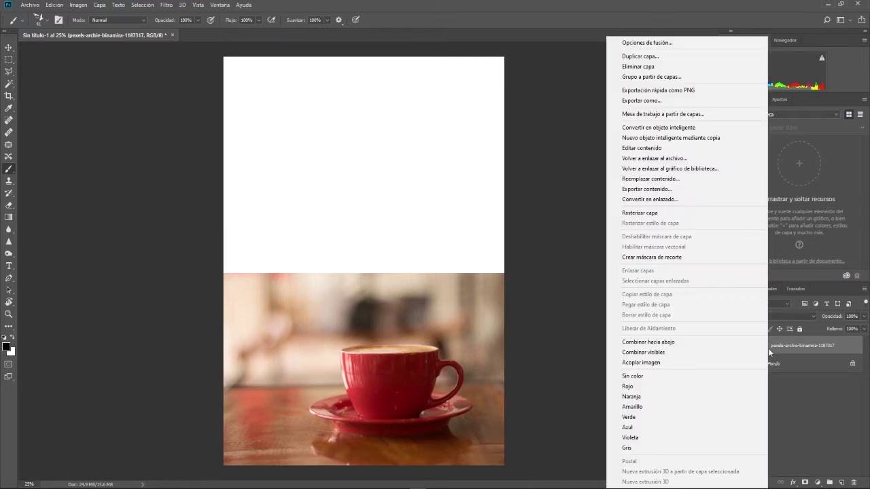
{"action": "left_click", "coordinate": [681, 57]}
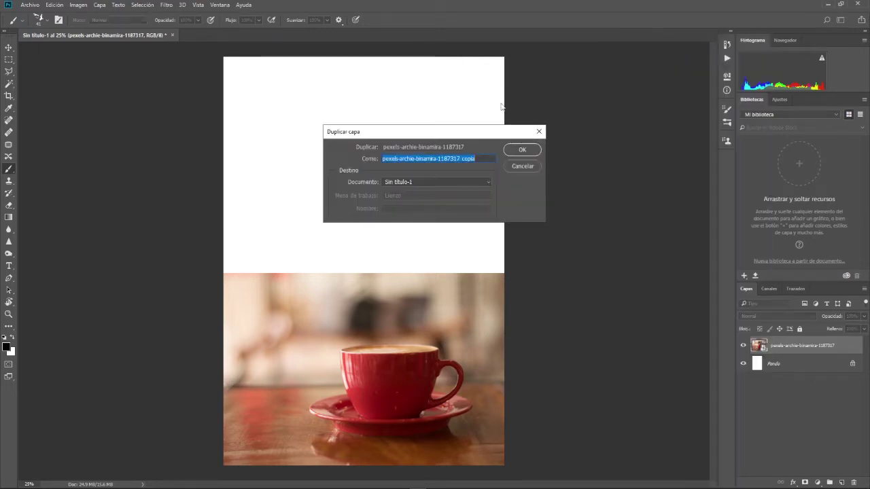
{"action": "left_click", "coordinate": [522, 150]}
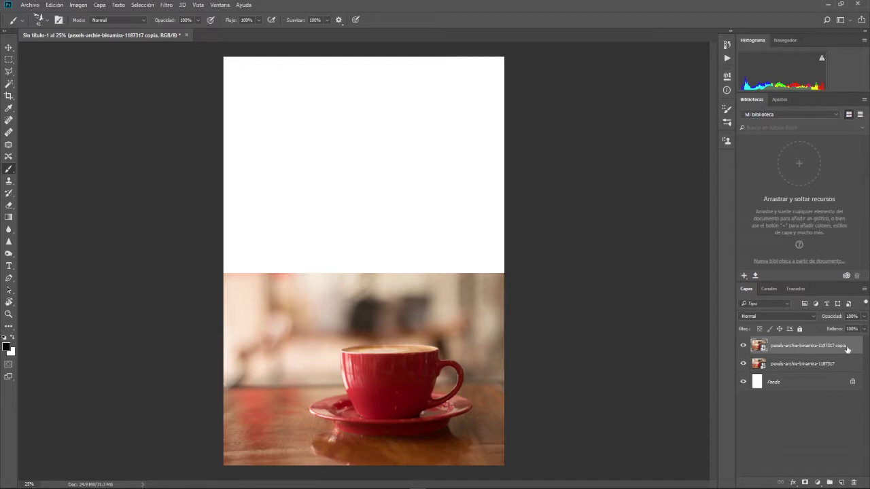
{"action": "left_click", "coordinate": [744, 347]}
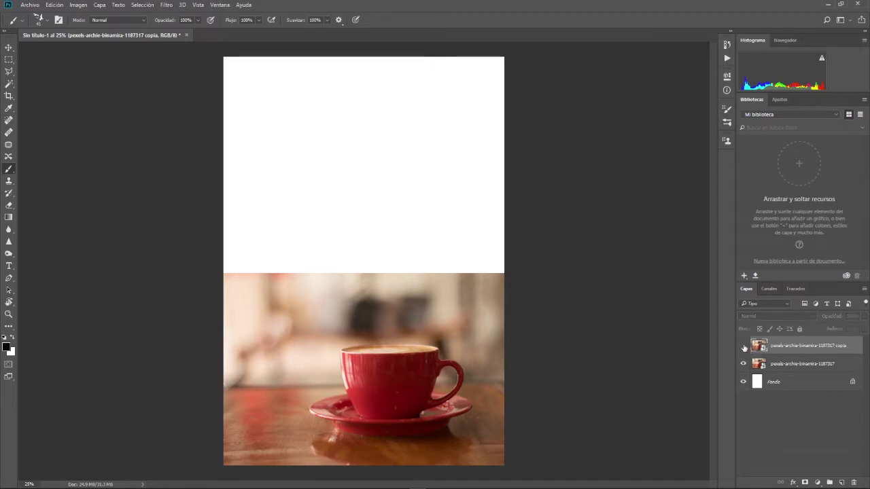
{"action": "left_click", "coordinate": [786, 367]}
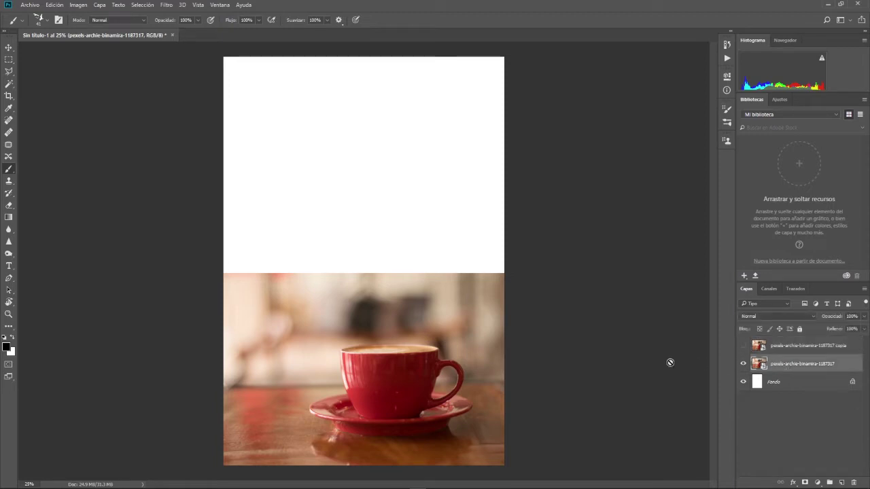
{"action": "left_click", "coordinate": [9, 60]}
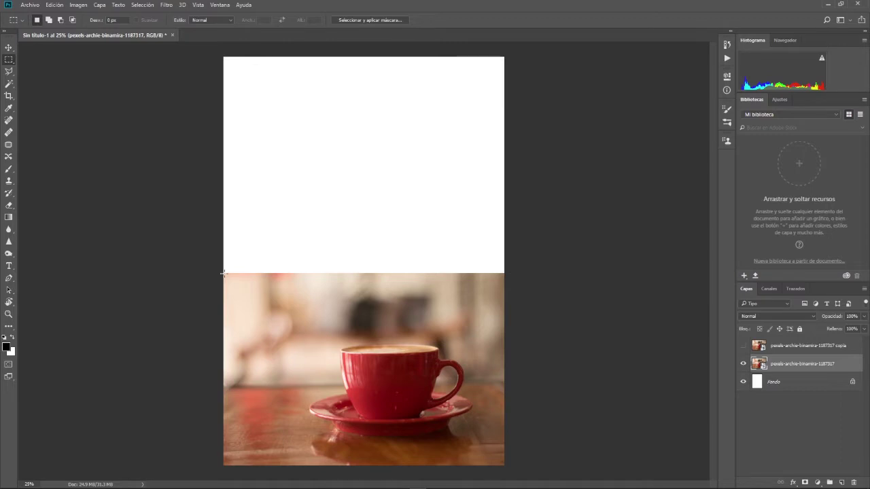
- Marquee-select the blurred patch left of the cup, then merge the cup layer into Fondo
{"action": "mouse_move", "coordinate": [224, 274]}
{"action": "left_mouse_down"}
{"action": "mouse_move", "coordinate": [286, 383]}
{"action": "mouse_move", "coordinate": [320, 384]}
{"action": "left_mouse_up"}
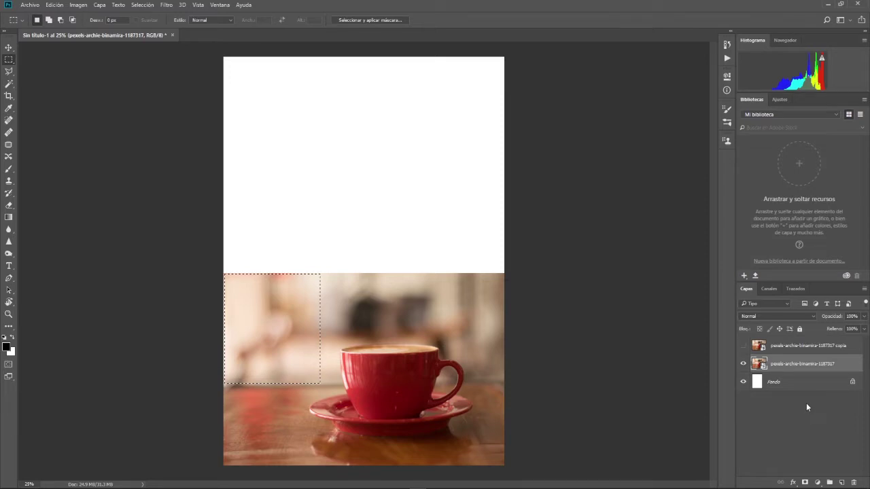
{"action": "left_click", "coordinate": [792, 383]}
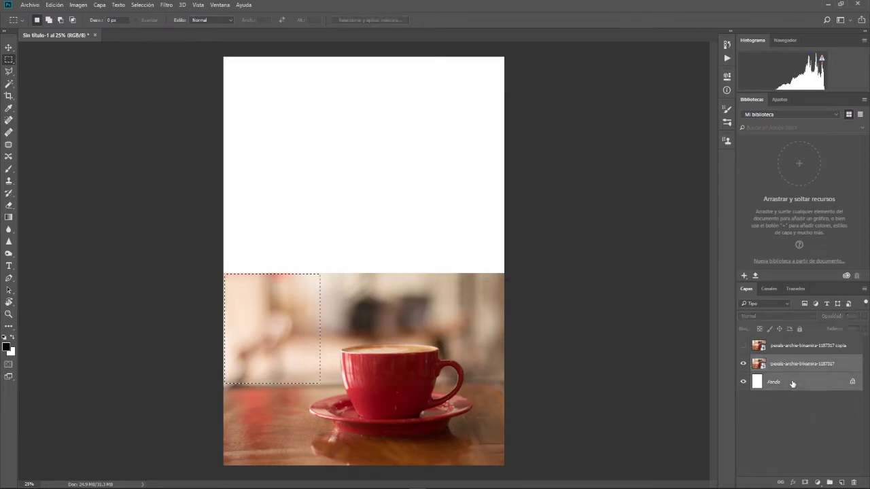
{"action": "key", "text": "ctrl+e"}
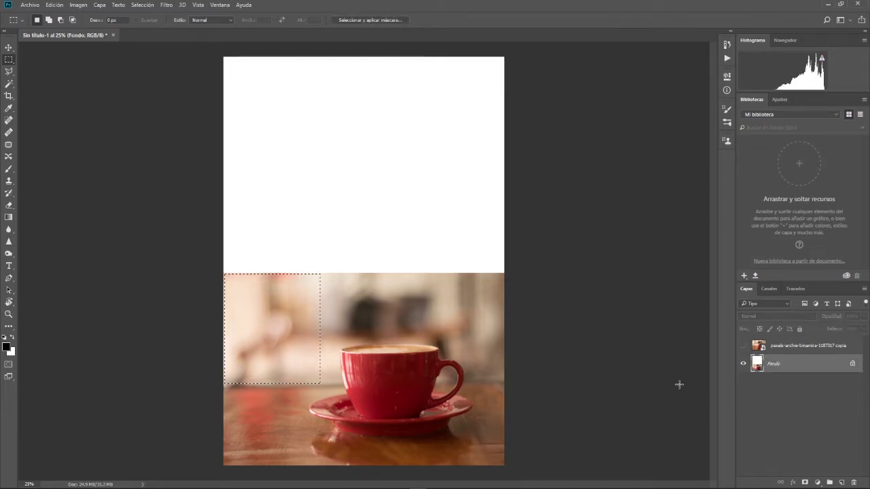
- Invert the selection and content-aware fill everything outside the patch
{"action": "right_click", "coordinate": [304, 310]}
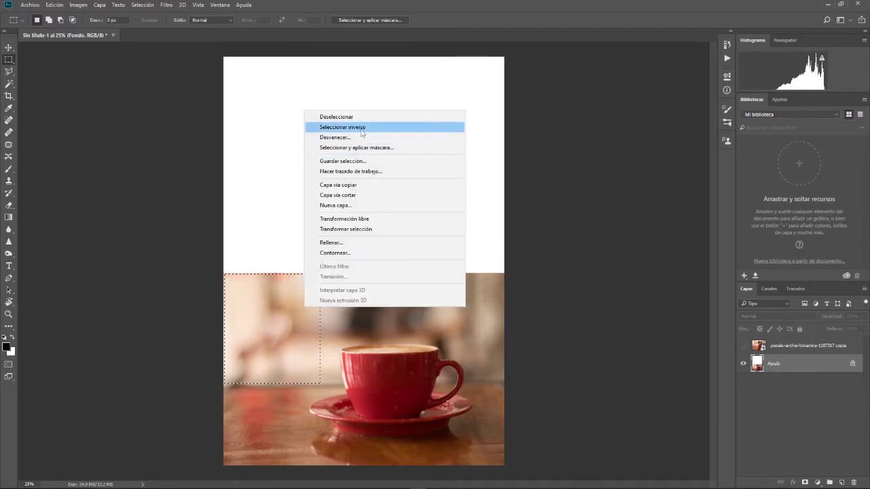
{"action": "left_click", "coordinate": [362, 128]}
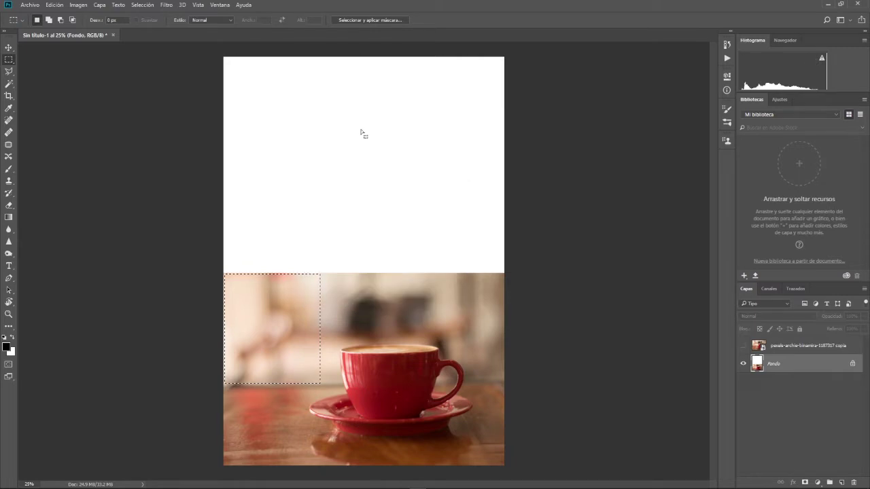
{"action": "right_click", "coordinate": [380, 184]}
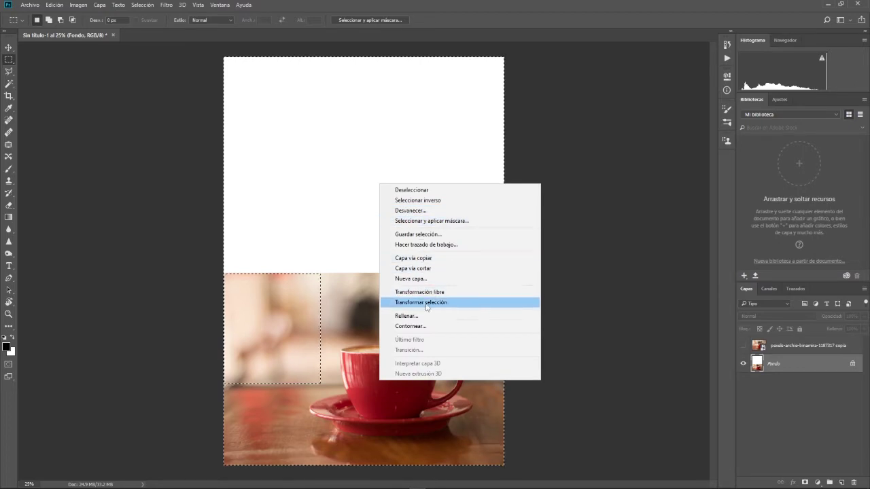
{"action": "left_click", "coordinate": [404, 315]}
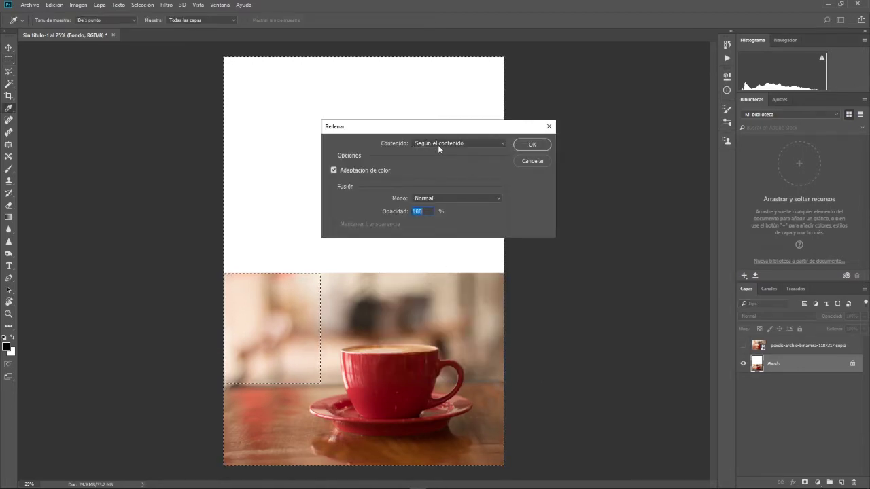
{"action": "left_click", "coordinate": [532, 144]}
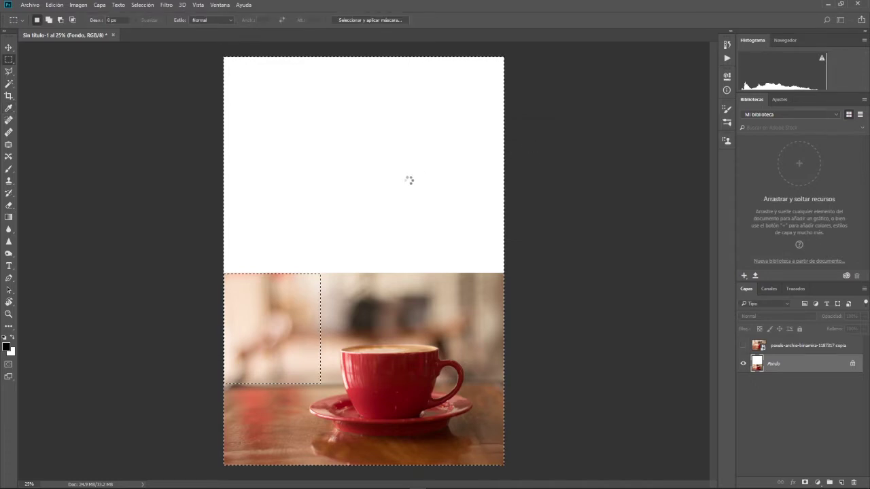
- Deselect and make the hidden cup photo copy visible again
{"action": "right_click", "coordinate": [409, 182]}
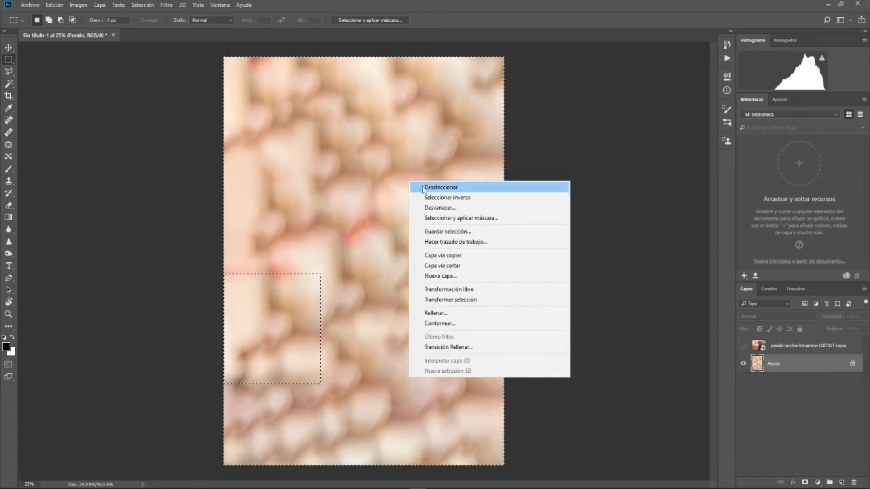
{"action": "left_click", "coordinate": [422, 188]}
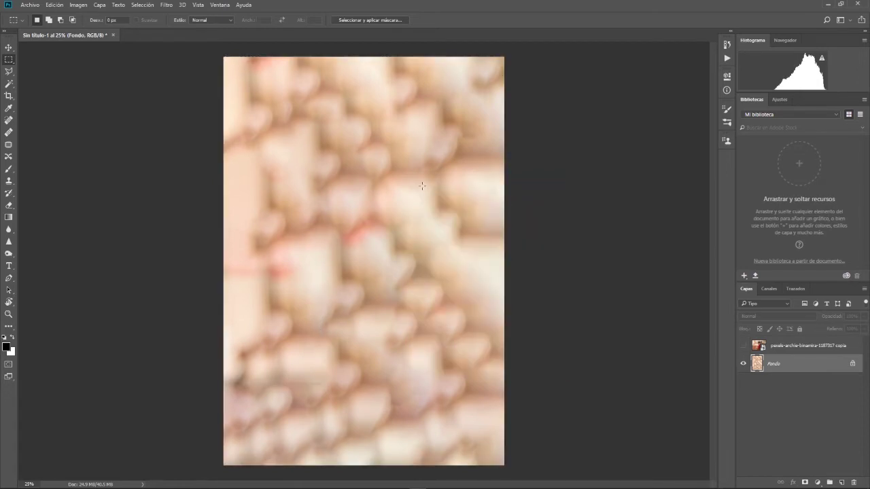
{"action": "left_click", "coordinate": [743, 346]}
- Duplicate the cup copy as hidden 'copia 2' and add a layer mask to 'copia'
{"action": "left_click", "coordinate": [785, 346]}
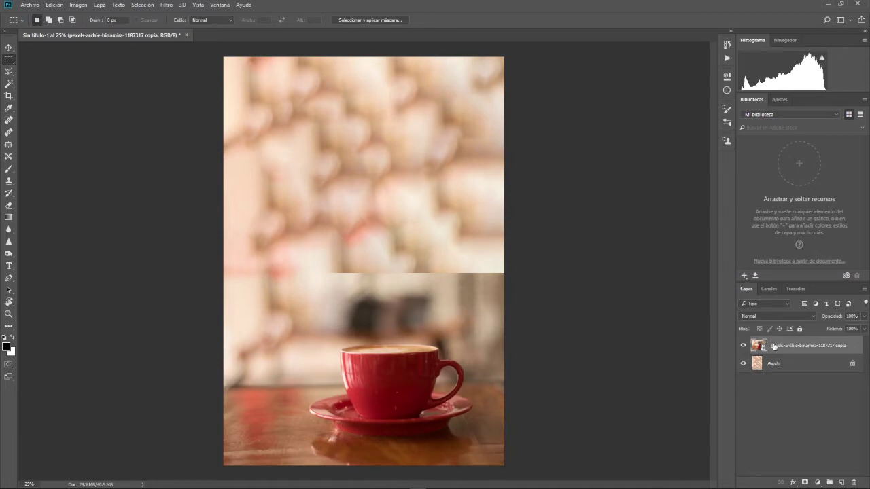
{"action": "right_click", "coordinate": [774, 347]}
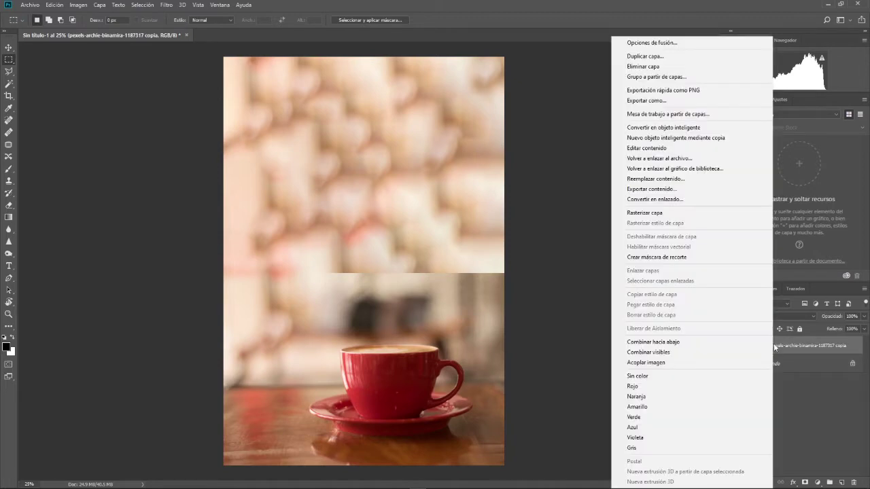
{"action": "left_click", "coordinate": [653, 56]}
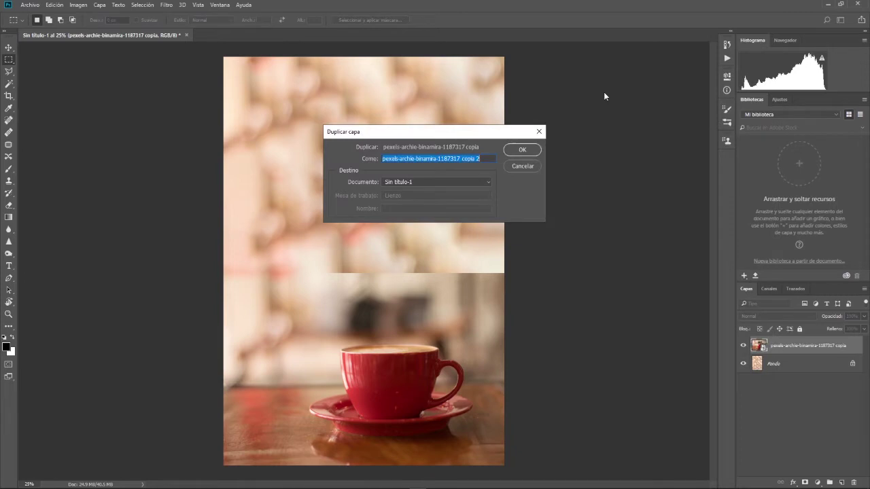
{"action": "left_click", "coordinate": [530, 149]}
{"action": "left_click", "coordinate": [744, 346]}
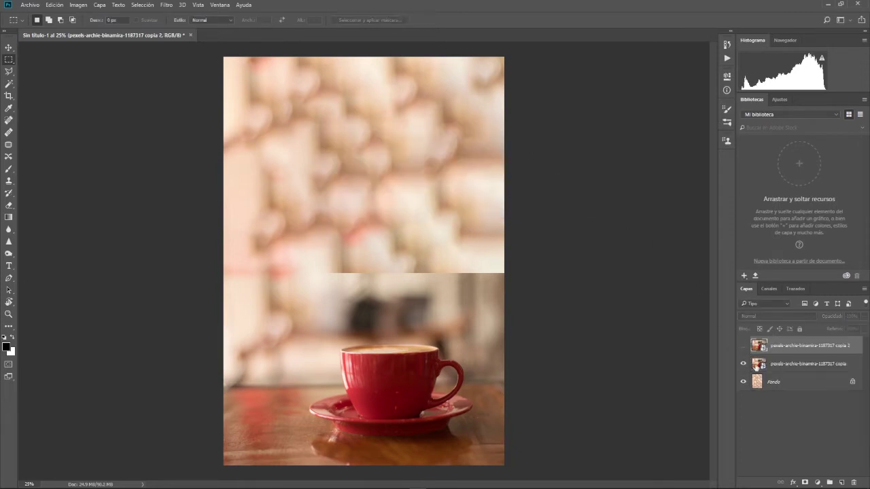
{"action": "left_click", "coordinate": [786, 366]}
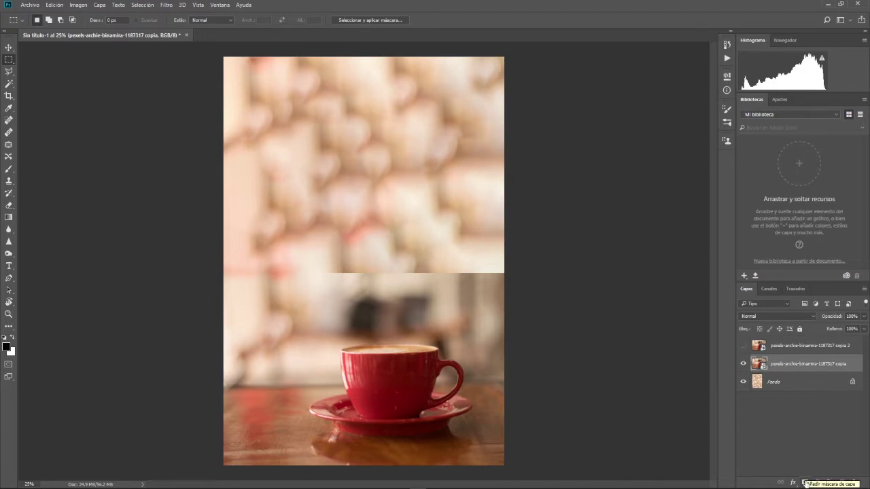
{"action": "left_click", "coordinate": [805, 483]}
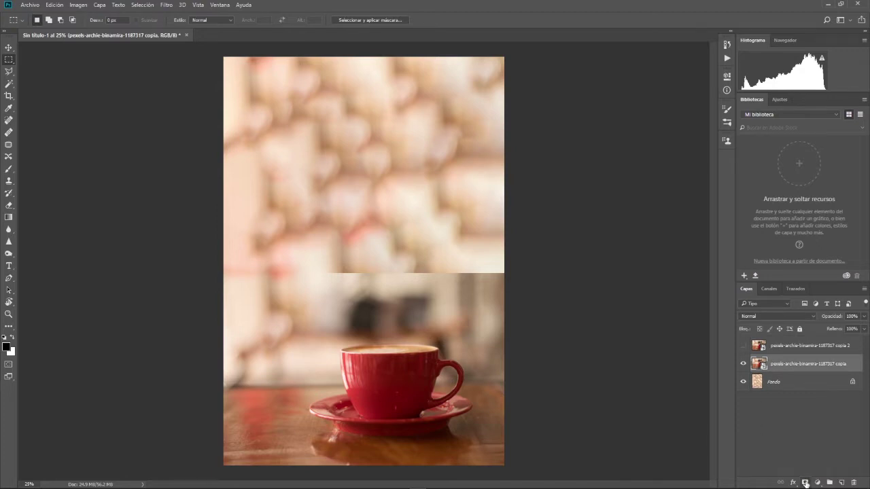
- Set up the Brush with the soft round (Circular difuso) preset and 87% flow
{"action": "left_click", "coordinate": [7, 170]}
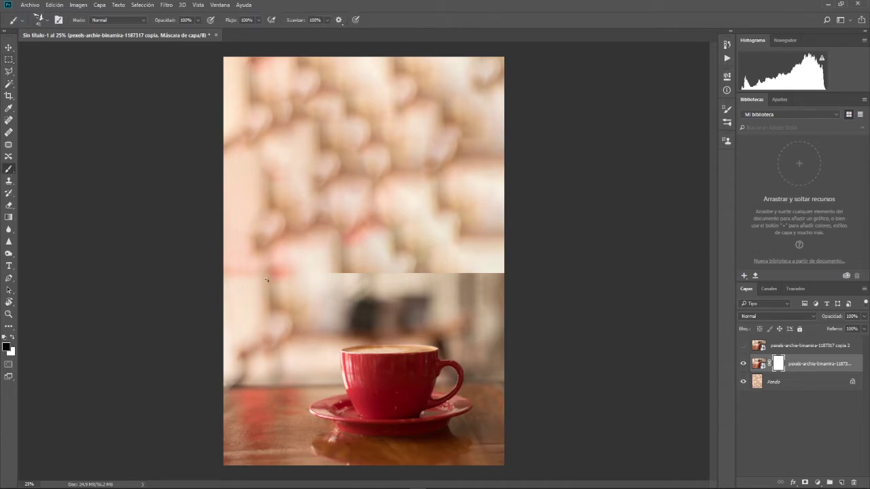
{"action": "left_click", "coordinate": [36, 21]}
{"action": "scroll", "coordinate": [114, 143], "scroll_direction": "down", "scroll_amount": 3}
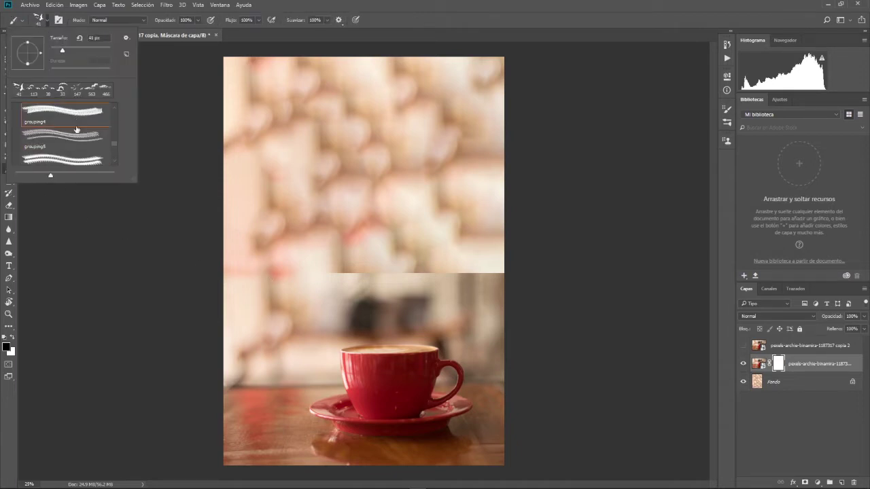
{"action": "left_click_drag", "start_coordinate": [116, 140], "coordinate": [113, 102]}
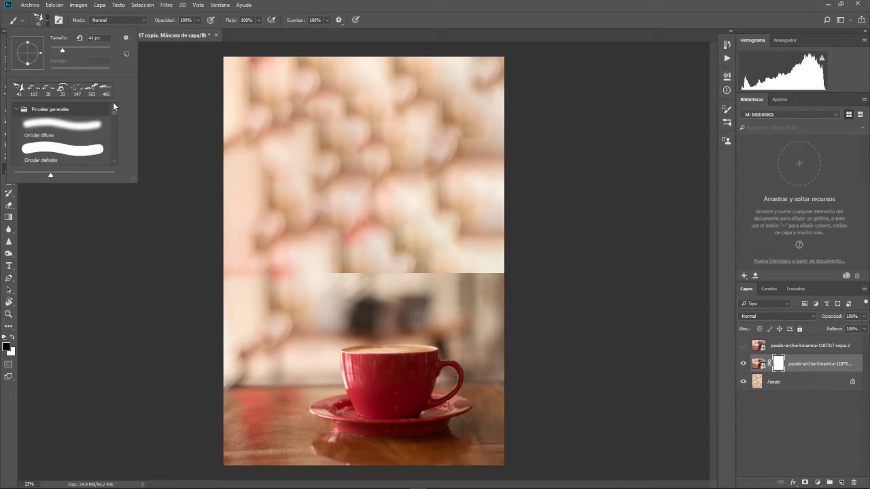
{"action": "left_click", "coordinate": [65, 122]}
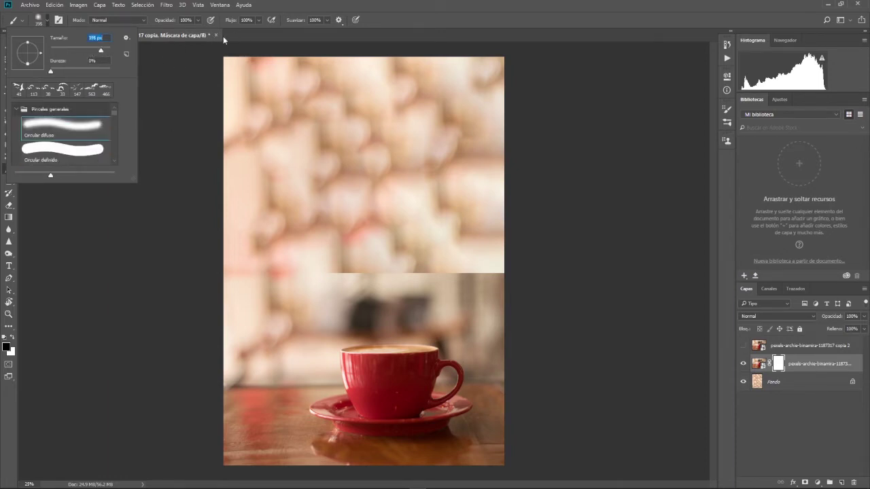
{"action": "left_click_drag", "start_coordinate": [227, 20], "coordinate": [155, 21]}
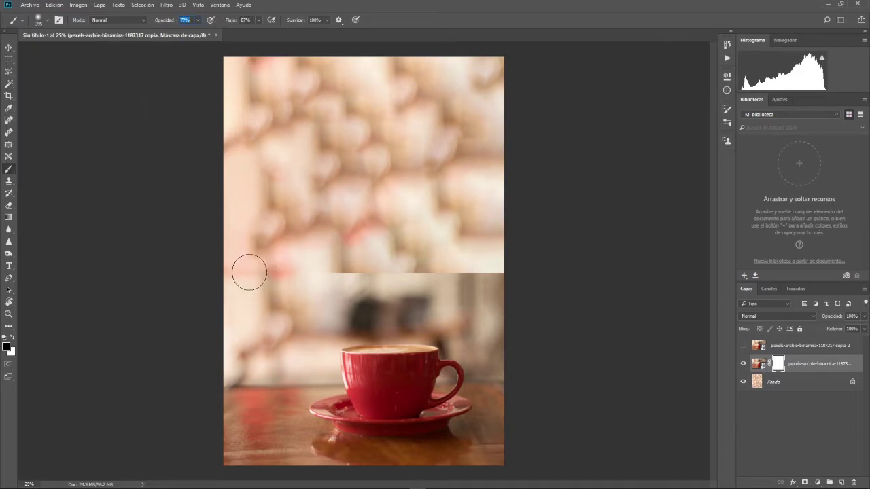
- Paint along the horizontal seam on the mask from left to right edge
{"action": "left_click", "coordinate": [343, 273], "text": "shift"}
{"action": "left_click", "coordinate": [475, 273], "text": "shift"}
{"action": "left_click", "coordinate": [517, 275], "text": "shift"}
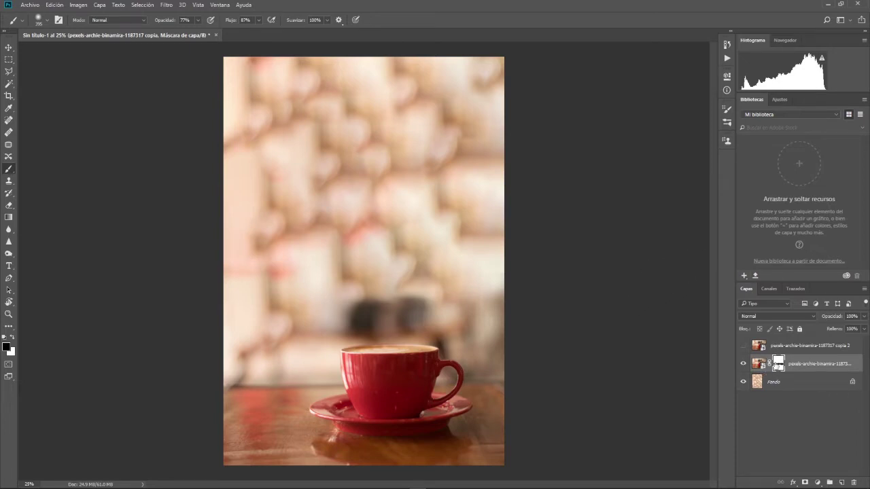
- Duplicate the masked cup layer and merge both into 'pexels-archie-binamira-1187317 copia 3'
{"action": "right_click", "coordinate": [777, 367]}
{"action": "right_click", "coordinate": [812, 365]}
{"action": "right_click", "coordinate": [813, 365]}
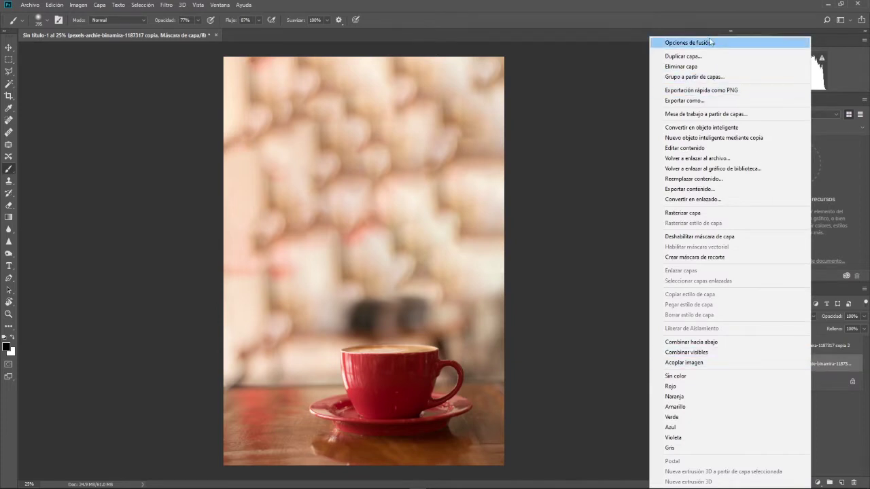
{"action": "left_click", "coordinate": [707, 57]}
{"action": "key", "text": "Return"}
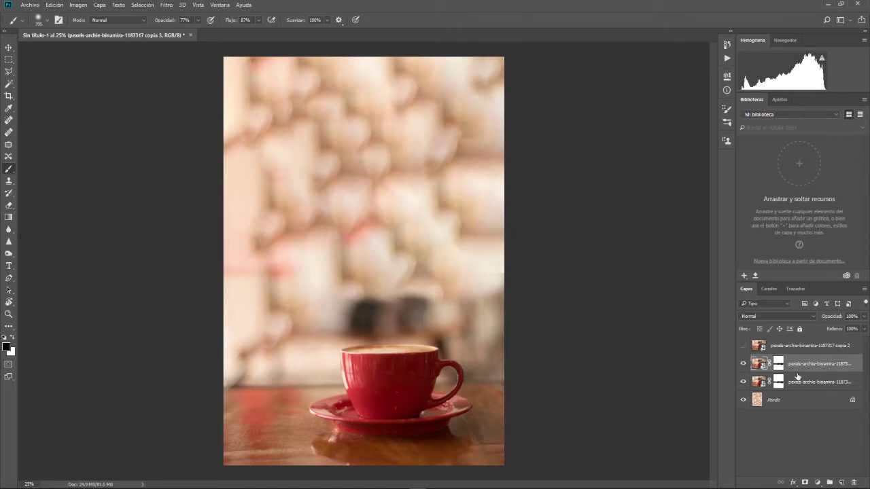
{"action": "left_click", "coordinate": [805, 382], "text": "ctrl"}
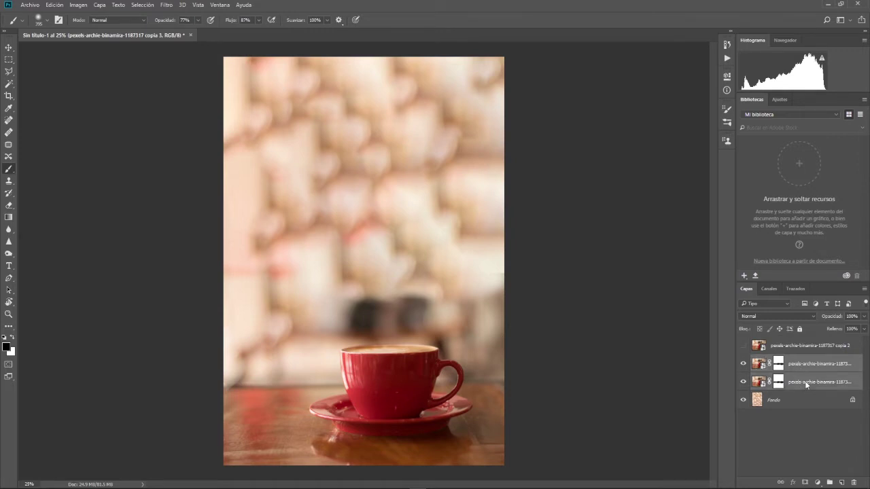
{"action": "key", "text": "ctrl+e"}
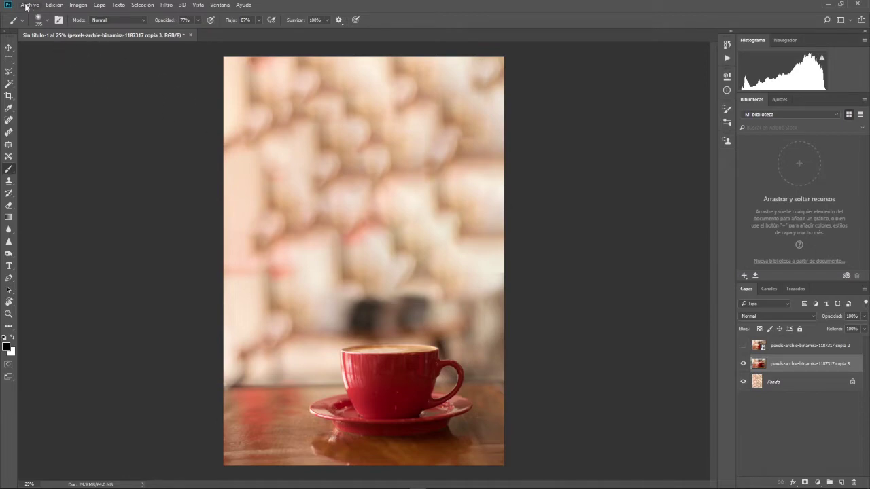
{"action": "left_click", "coordinate": [28, 5]}
- Place the snowy mountain lake photo pexels-tobias-bjorkli-2113562 as an embedded image
{"action": "left_click", "coordinate": [68, 178]}
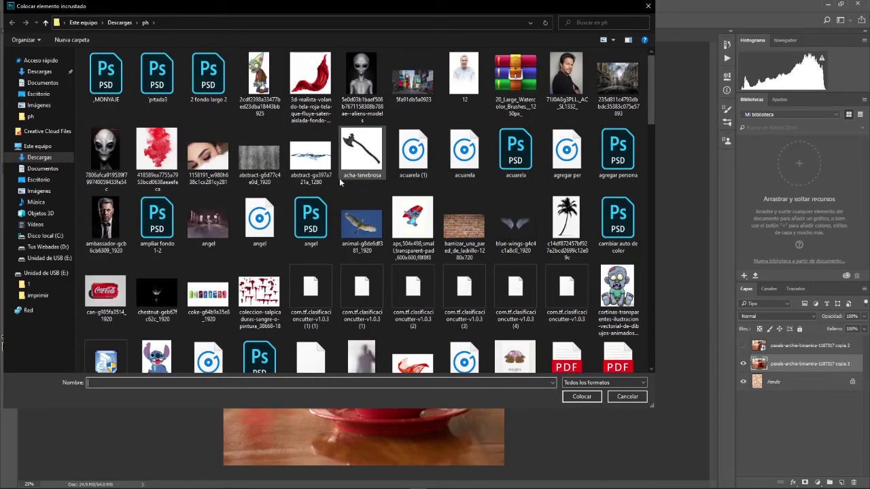
{"action": "scroll", "coordinate": [339, 179], "scroll_direction": "down", "scroll_amount": 10}
{"action": "scroll", "coordinate": [310, 182], "scroll_direction": "down", "scroll_amount": 5}
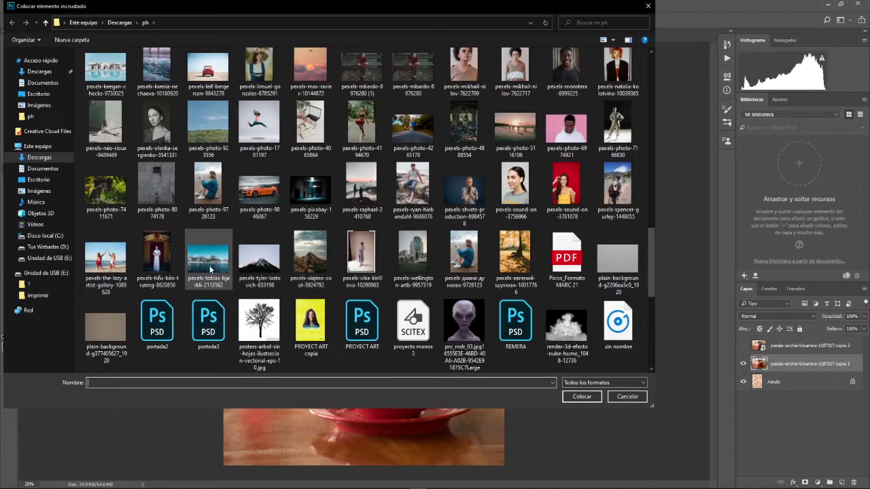
{"action": "double_click", "coordinate": [209, 268]}
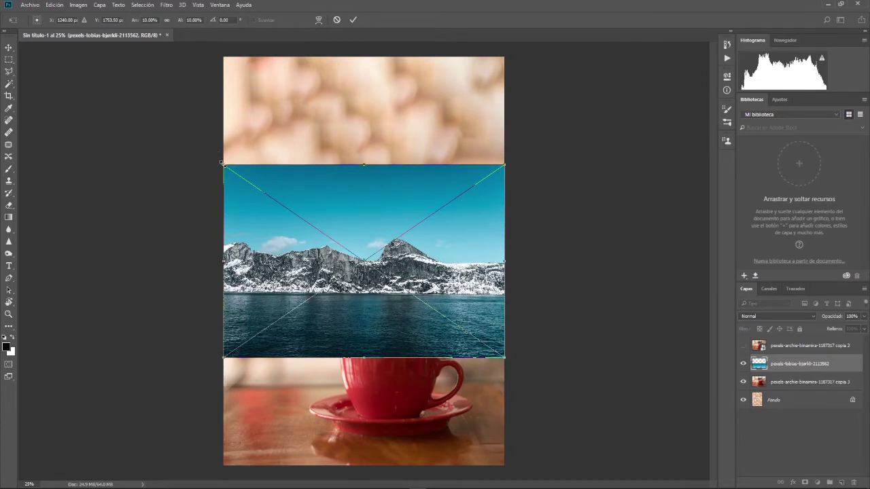
- Shrink and narrow the mountain photo and position it on the cup's rim
{"action": "left_click_drag", "start_coordinate": [221, 163], "coordinate": [373, 279]}
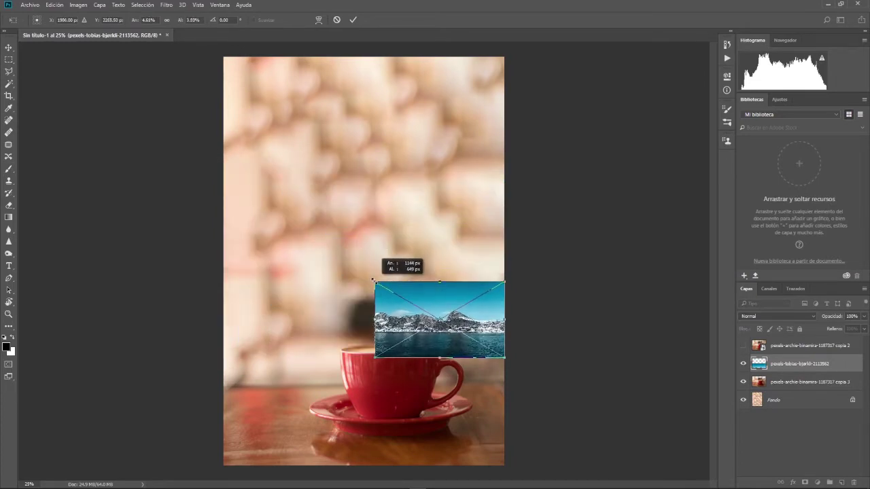
{"action": "left_click_drag", "start_coordinate": [443, 341], "coordinate": [407, 346]}
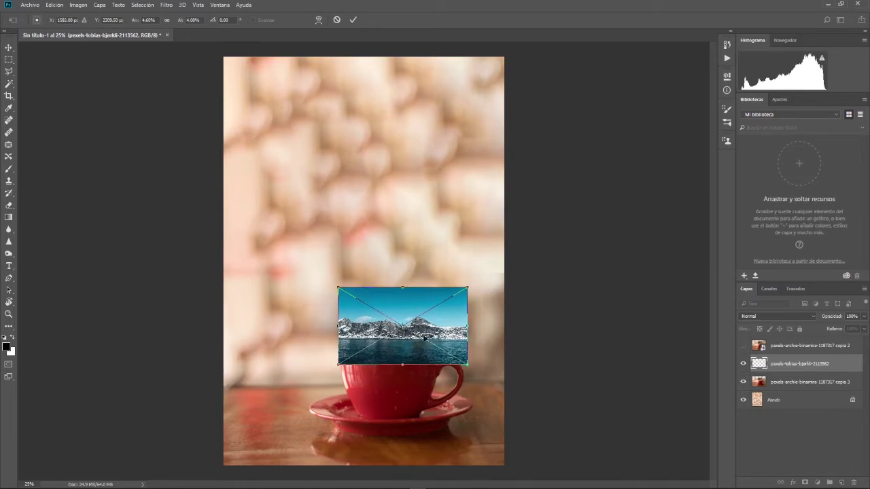
{"action": "left_click_drag", "start_coordinate": [469, 286], "coordinate": [452, 294]}
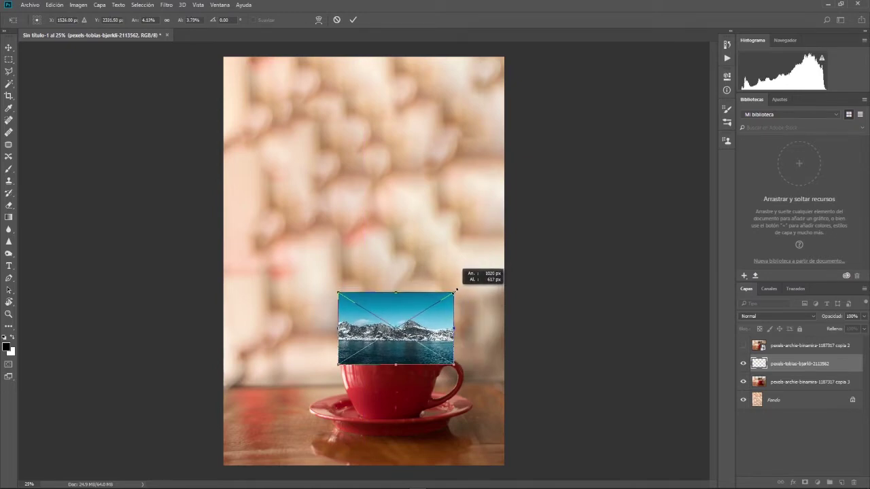
{"action": "key", "text": "b"}
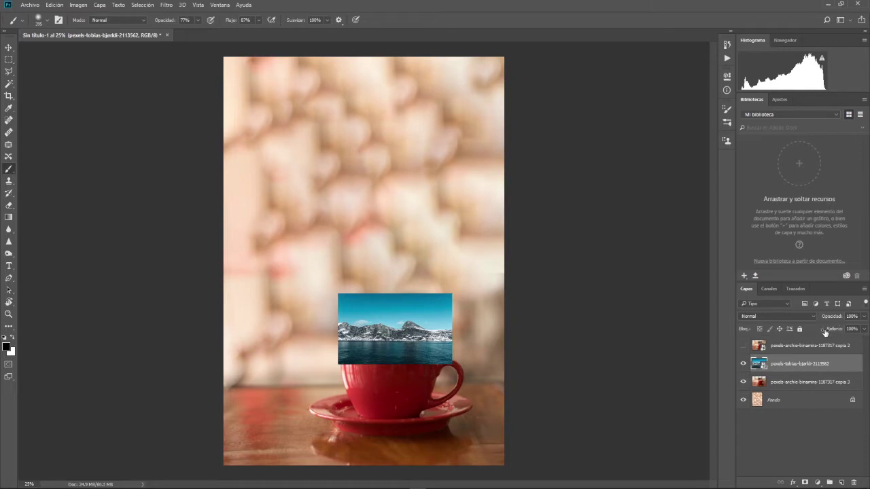
- Lower the mountain layer's fill to 45%
{"action": "left_click_drag", "start_coordinate": [835, 331], "coordinate": [827, 331]}
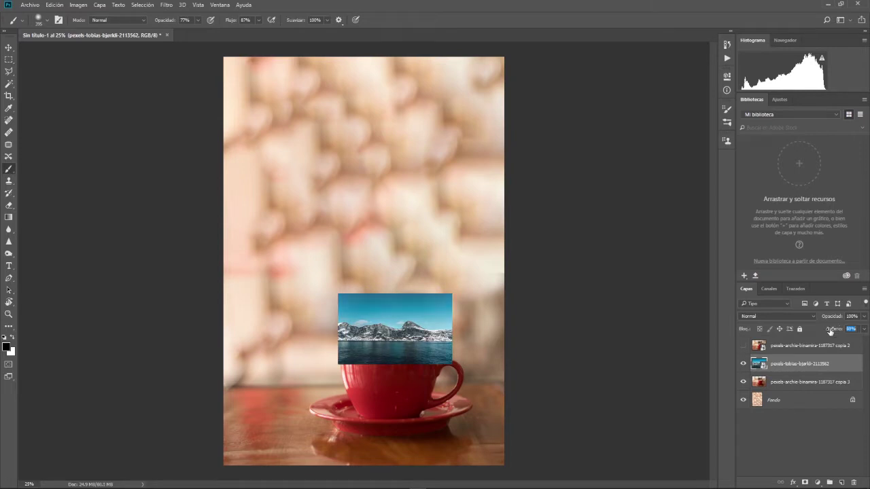
{"action": "key", "text": "Return"}
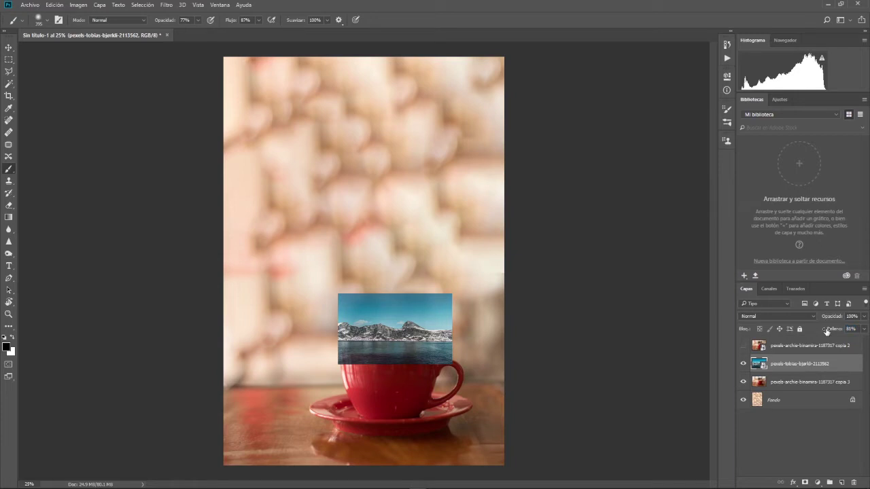
{"action": "left_click_drag", "start_coordinate": [829, 331], "coordinate": [862, 332]}
{"action": "left_click", "coordinate": [865, 329]}
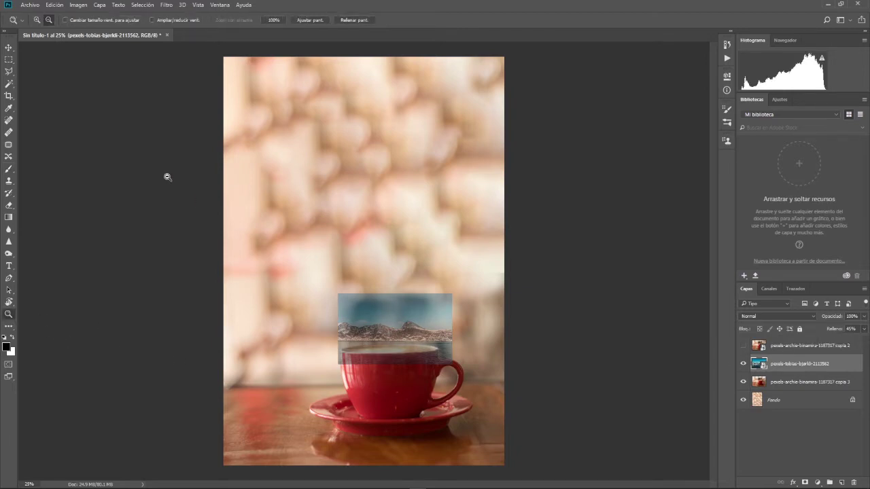
- Zoom in on the cup rim to check the mountain's alignment
{"action": "left_click", "coordinate": [409, 348]}
{"action": "left_click", "coordinate": [405, 348]}
{"action": "left_click", "coordinate": [394, 345]}
{"action": "left_click", "coordinate": [352, 346]}
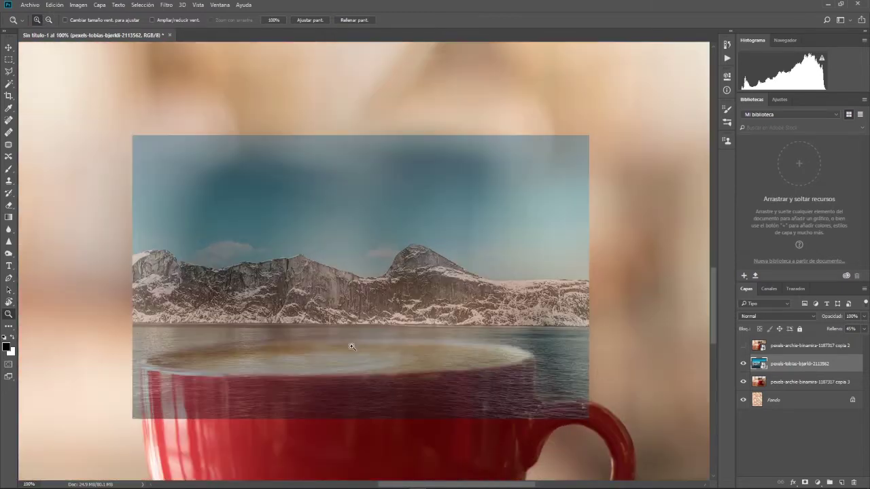
{"action": "left_click", "coordinate": [352, 346]}
{"action": "scroll", "coordinate": [107, 107], "scroll_direction": "down", "scroll_amount": 1}
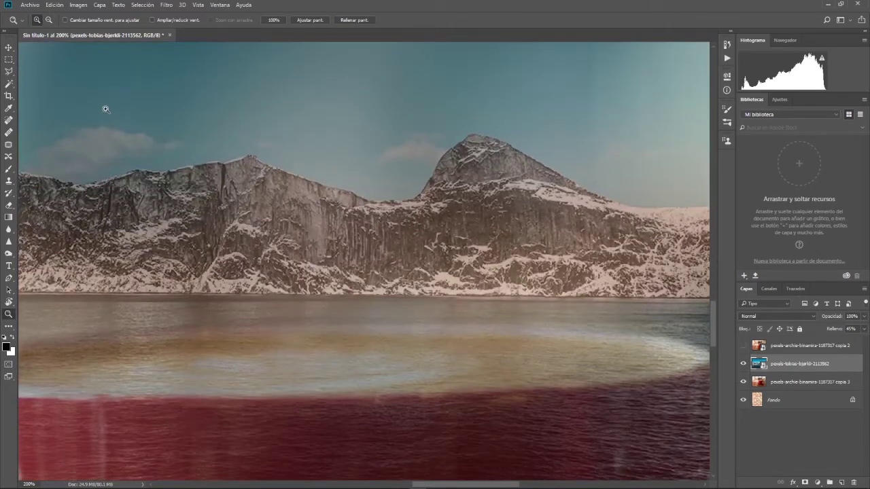
{"action": "scroll", "coordinate": [202, 225], "scroll_direction": "up", "scroll_amount": 2}
{"action": "scroll", "coordinate": [201, 225], "scroll_direction": "up", "scroll_amount": 1}
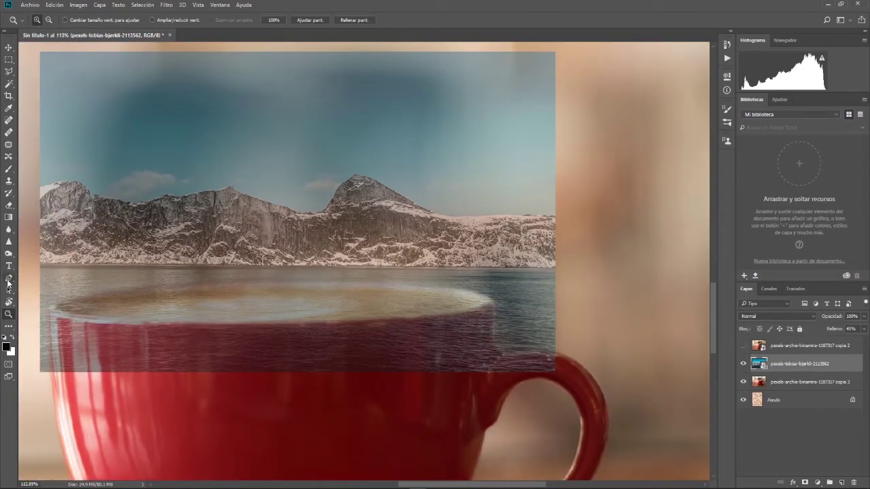
- Start a Pen path at the left edge of the cup rim
{"action": "left_click", "coordinate": [9, 282]}
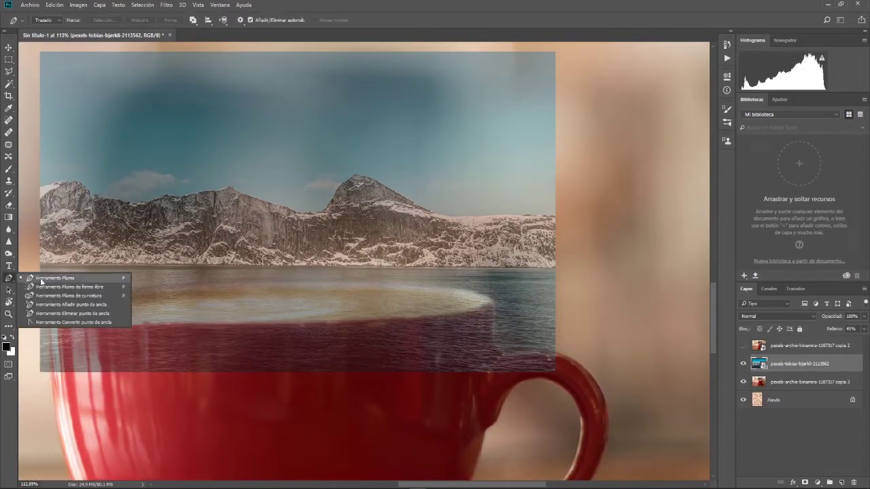
{"action": "left_click", "coordinate": [41, 280]}
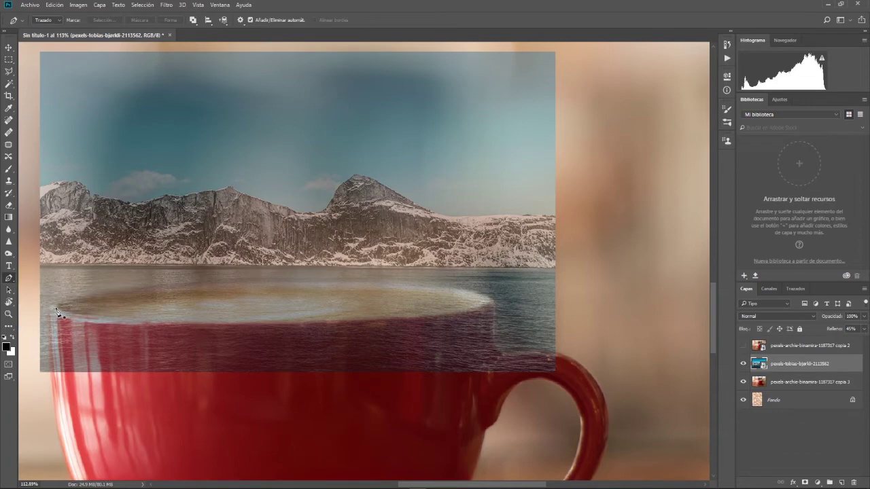
{"action": "left_click", "coordinate": [56, 309]}
- Set the mountain layer's Fill to 31%
{"action": "left_click", "coordinate": [849, 328]}
{"action": "type", "text": "31"}
{"action": "key", "text": "Return"}
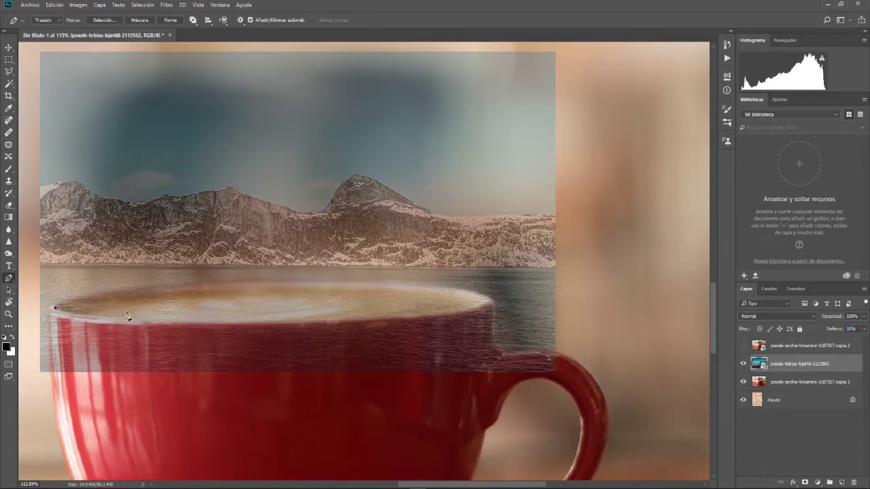
- Curve the path along the cup's front rim to its right edge, adjusting the last segment with Free Transform
{"action": "left_click_drag", "start_coordinate": [103, 317], "coordinate": [109, 318]}
{"action": "left_click_drag", "start_coordinate": [114, 323], "coordinate": [119, 320]}
{"action": "left_click_drag", "start_coordinate": [407, 316], "coordinate": [422, 320]}
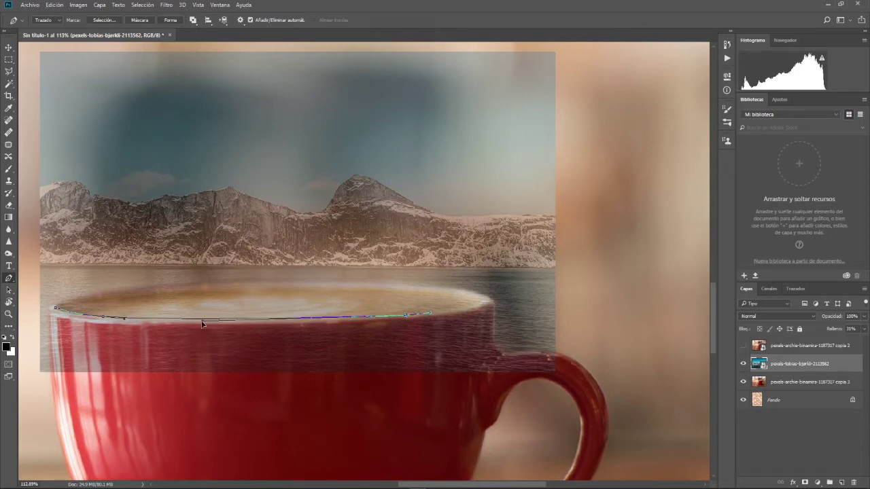
{"action": "left_click", "coordinate": [483, 300]}
{"action": "key", "text": "ctrl+t"}
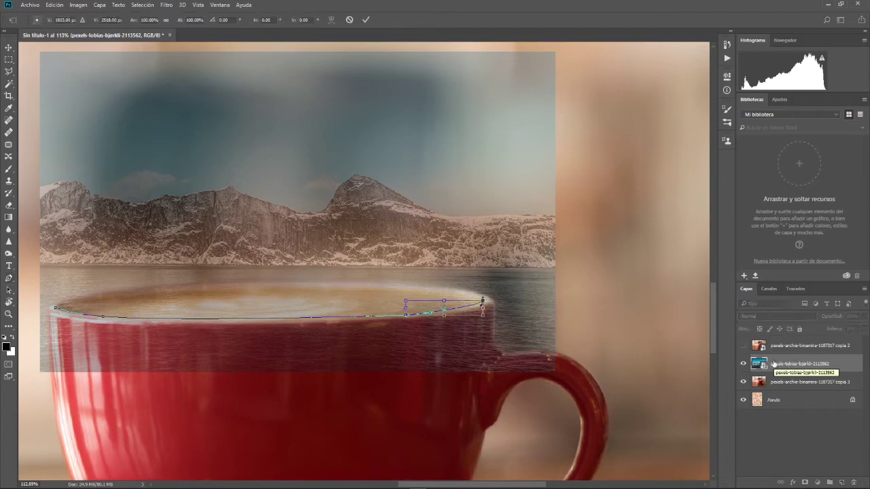
{"action": "left_click", "coordinate": [349, 20]}
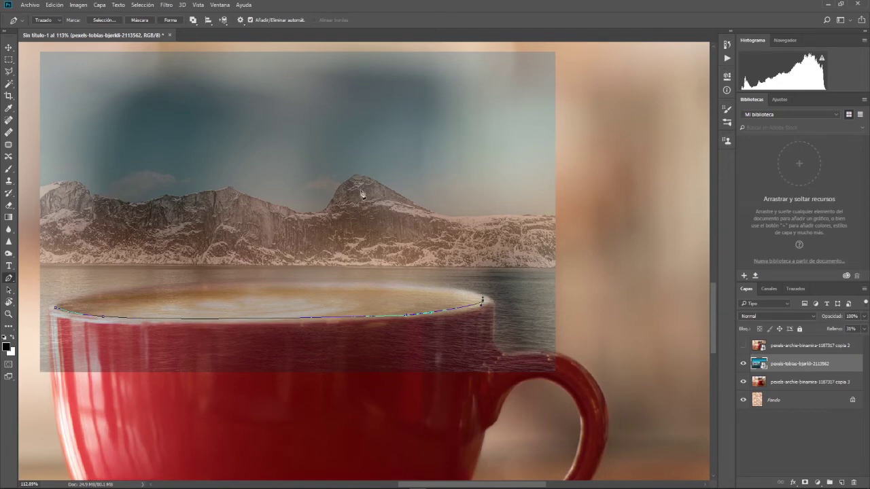
{"action": "left_click", "coordinate": [8, 47]}
- Lower the mountain photo about 38 px onto the cup rim and leave its Fill at 41%
{"action": "left_click_drag", "start_coordinate": [243, 133], "coordinate": [243, 163]}
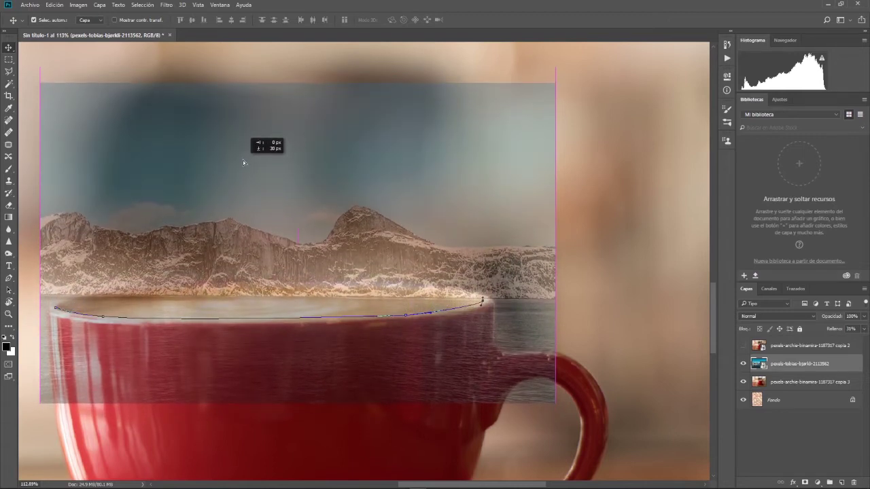
{"action": "left_click_drag", "start_coordinate": [244, 163], "coordinate": [244, 174]}
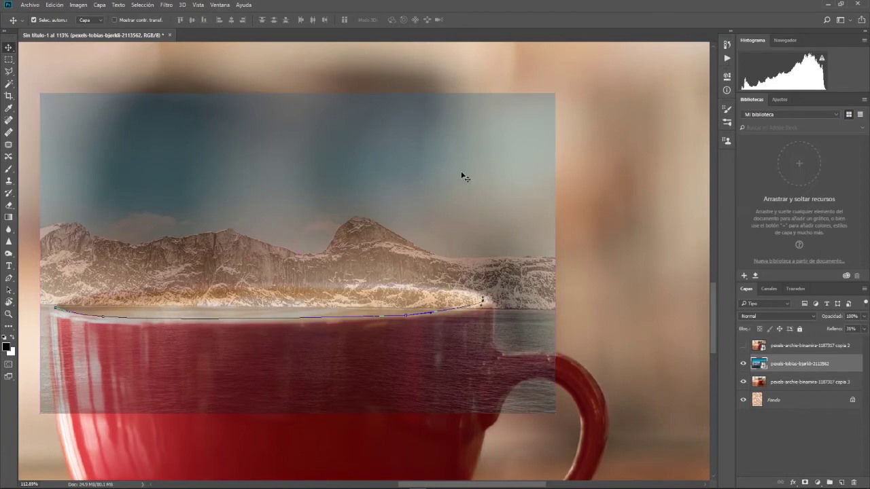
{"action": "left_click_drag", "start_coordinate": [831, 331], "coordinate": [862, 330]}
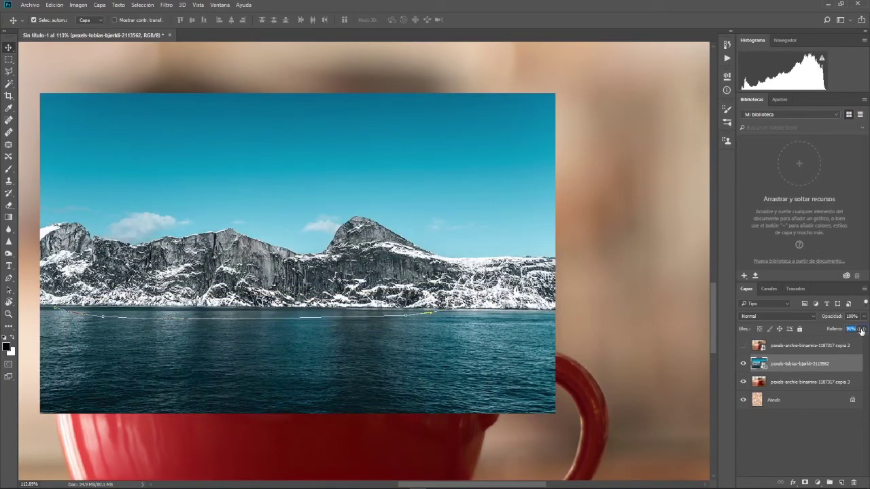
{"action": "left_click_drag", "start_coordinate": [862, 330], "coordinate": [840, 332]}
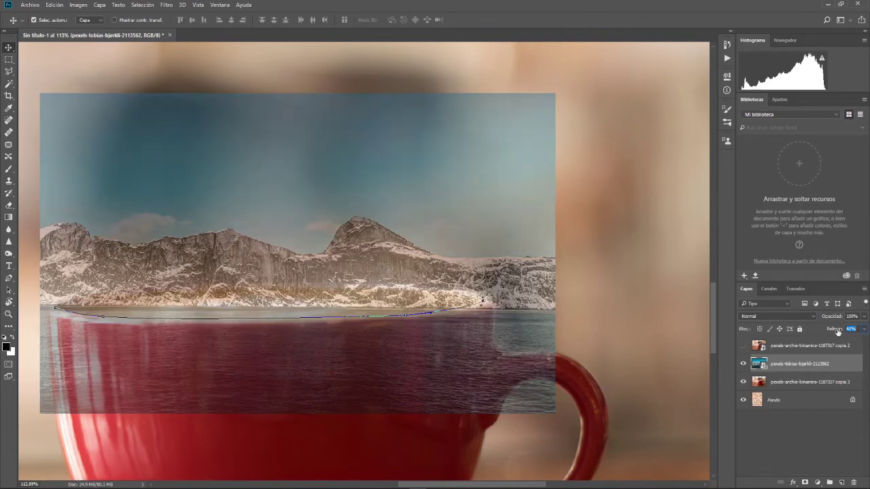
{"action": "left_click", "coordinate": [9, 278]}
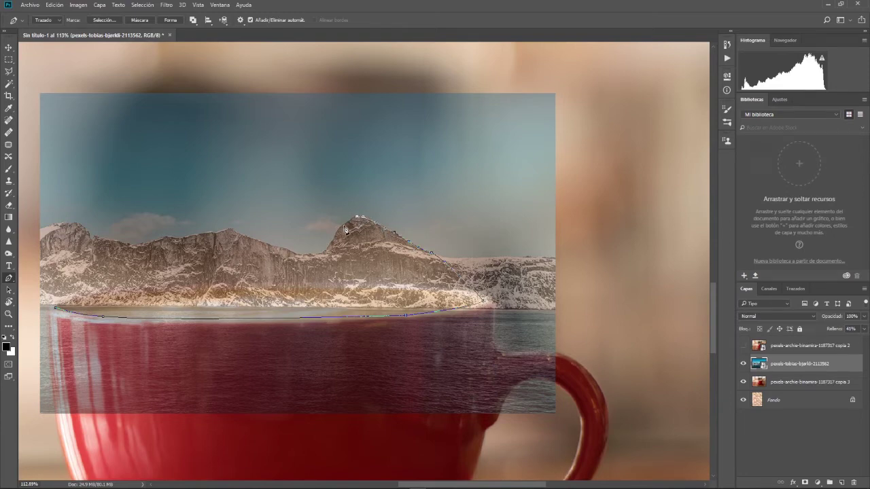
- Zoom in and trace the mountain ridge leftward with anchor points to its left end
{"action": "scroll", "coordinate": [345, 230], "scroll_direction": "up", "scroll_amount": 2}
{"action": "scroll", "coordinate": [345, 230], "scroll_direction": "up", "scroll_amount": 2}
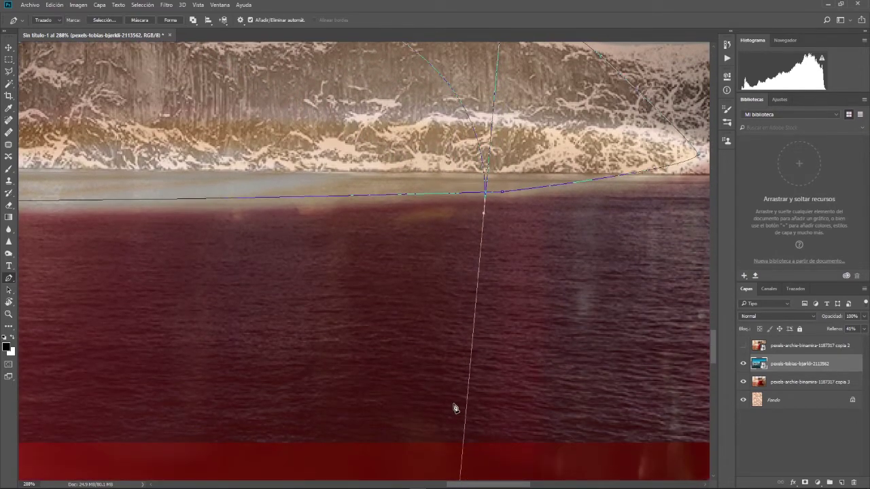
{"action": "scroll", "coordinate": [507, 282], "scroll_direction": "up", "scroll_amount": 2}
{"action": "scroll", "coordinate": [553, 344], "scroll_direction": "up", "scroll_amount": 2}
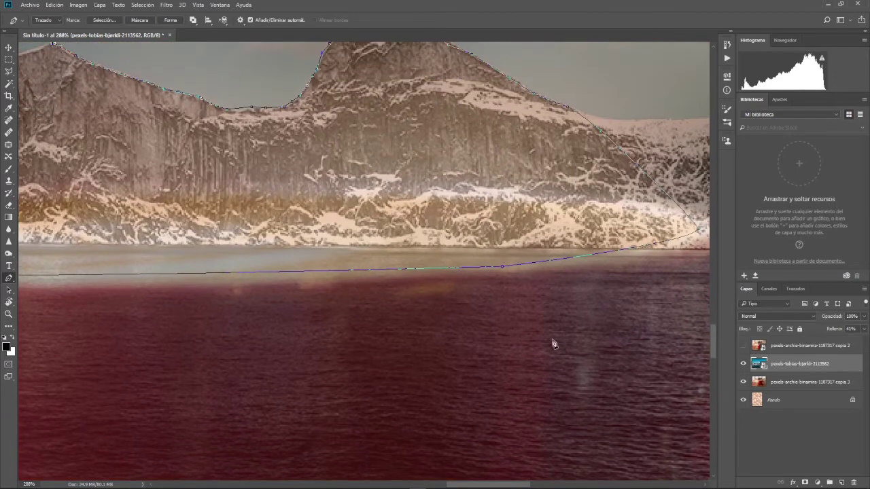
{"action": "scroll", "coordinate": [520, 480], "scroll_direction": "left", "scroll_amount": 5}
{"action": "scroll", "coordinate": [466, 462], "scroll_direction": "up", "scroll_amount": 2}
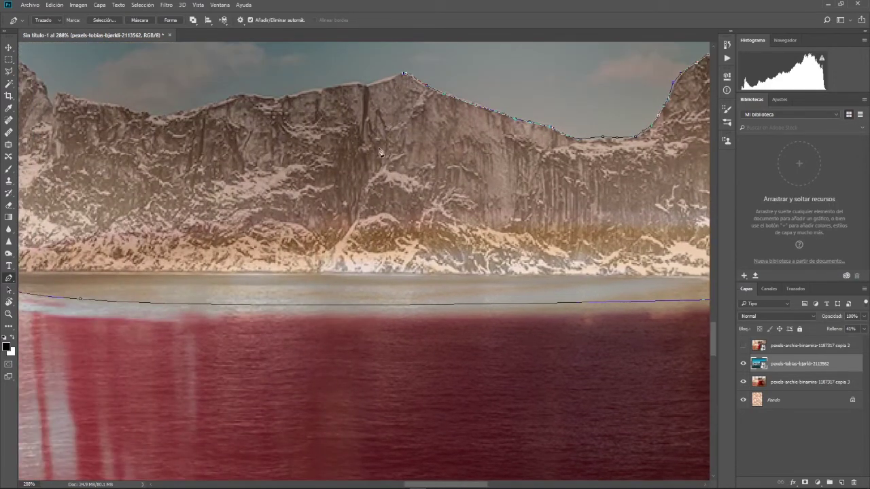
{"action": "left_click", "coordinate": [395, 104]}
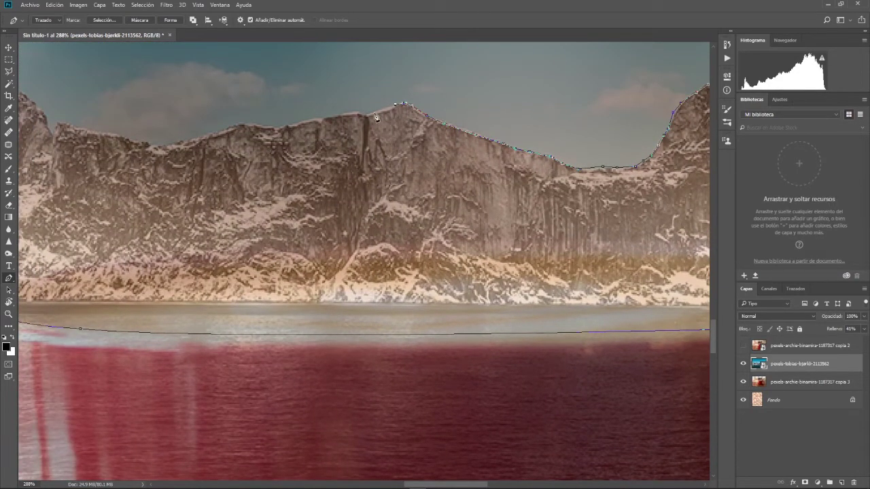
{"action": "left_click", "coordinate": [364, 114]}
{"action": "left_click", "coordinate": [345, 114]}
{"action": "left_click", "coordinate": [323, 118]}
{"action": "left_click", "coordinate": [296, 122]}
{"action": "left_click", "coordinate": [255, 125]}
{"action": "left_click", "coordinate": [244, 123]}
{"action": "left_click", "coordinate": [231, 126]}
{"action": "left_click", "coordinate": [185, 141]}
{"action": "left_click", "coordinate": [158, 145]}
{"action": "left_click", "coordinate": [135, 143]}
{"action": "left_click", "coordinate": [105, 136]}
{"action": "left_click", "coordinate": [60, 126]}
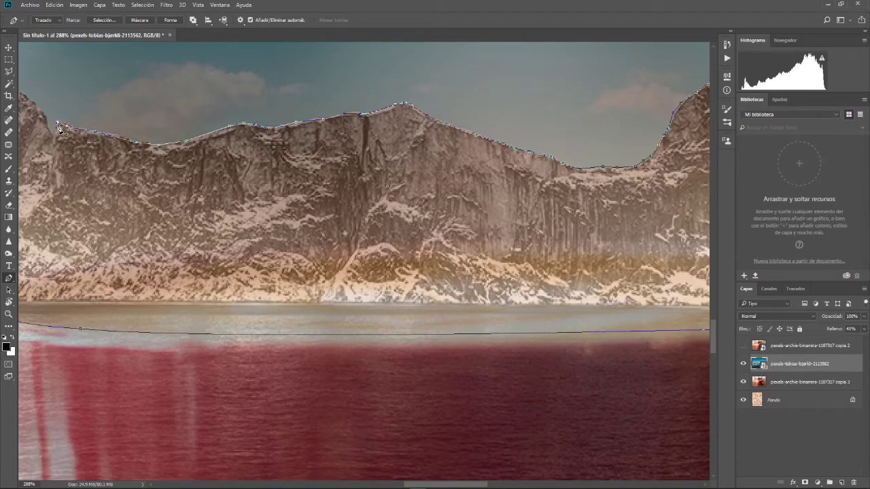
- Trace the path down the left cliff face to the rim, closing it at the start point
{"action": "left_click_drag", "start_coordinate": [429, 485], "coordinate": [404, 485]}
{"action": "left_click", "coordinate": [246, 145]}
{"action": "left_click", "coordinate": [231, 169]}
{"action": "left_click", "coordinate": [207, 193]}
{"action": "left_click", "coordinate": [187, 200]}
{"action": "left_click", "coordinate": [171, 238]}
{"action": "left_click", "coordinate": [174, 258]}
{"action": "left_click", "coordinate": [172, 274]}
{"action": "left_click", "coordinate": [164, 292]}
{"action": "left_click", "coordinate": [161, 304]}
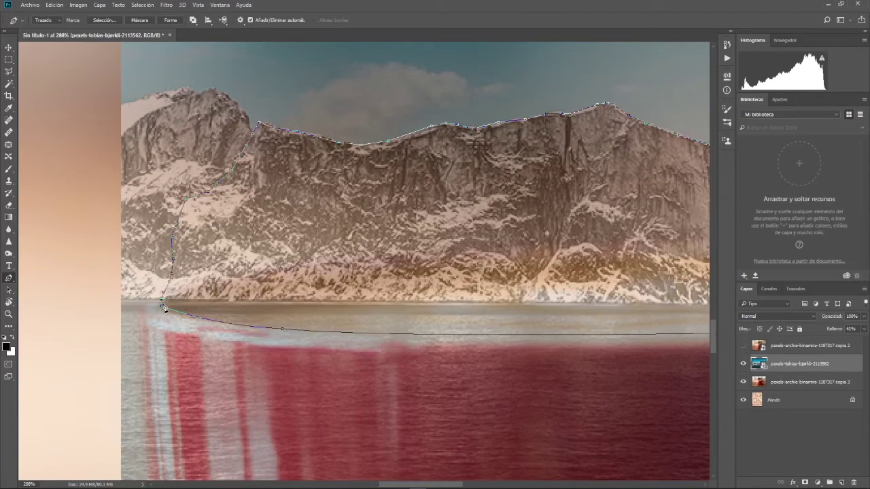
{"action": "right_click", "coordinate": [255, 284]}
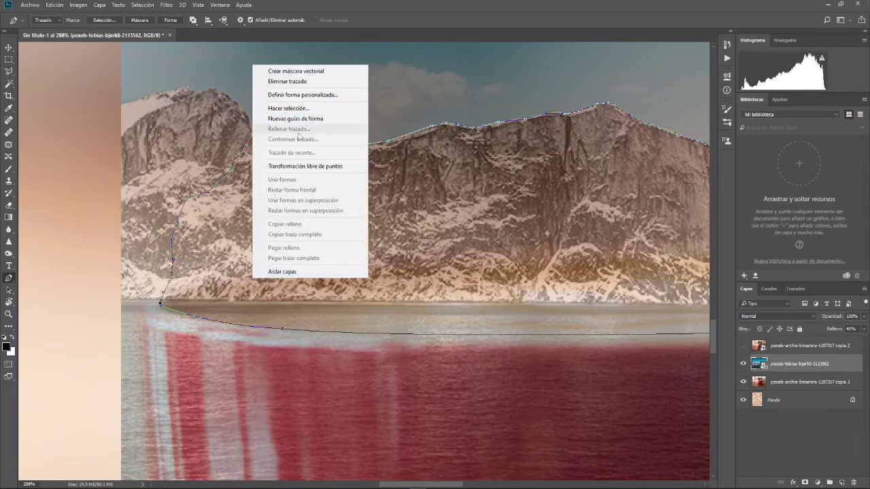
- Turn the path into a selection, mask the mountain layer with it, and restore Fill to 100%
{"action": "left_click", "coordinate": [297, 108]}
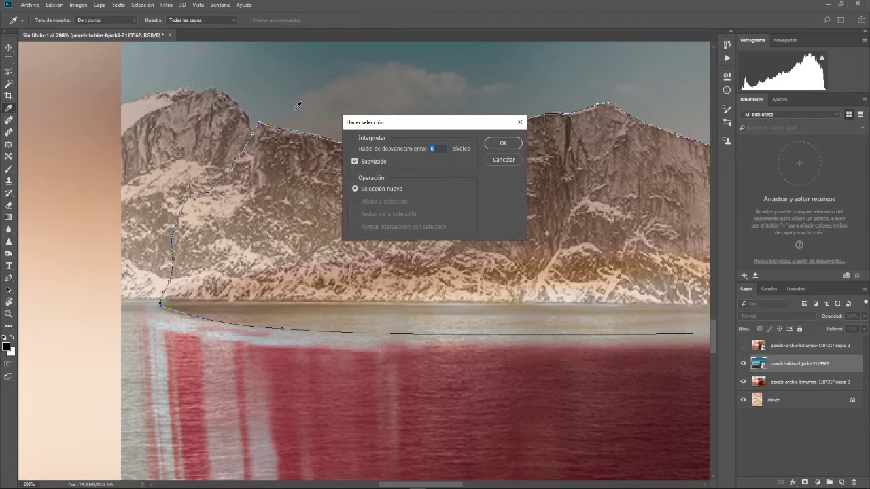
{"action": "left_click", "coordinate": [495, 148]}
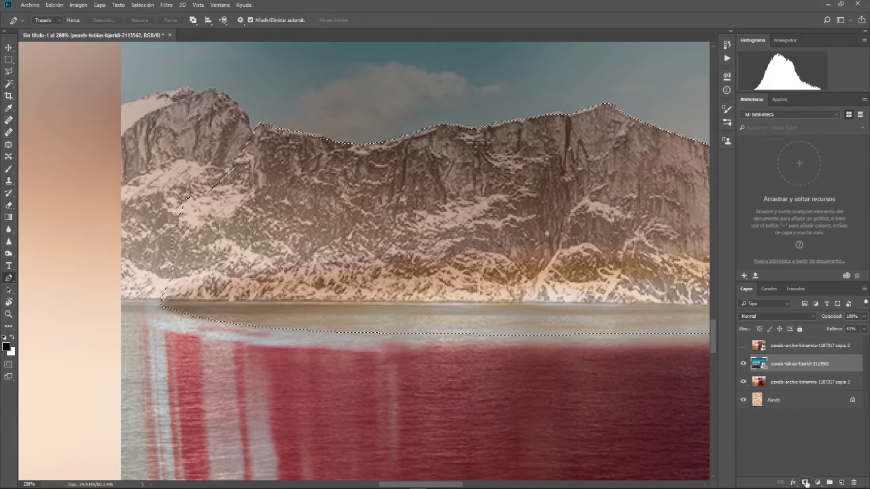
{"action": "left_click", "coordinate": [806, 483]}
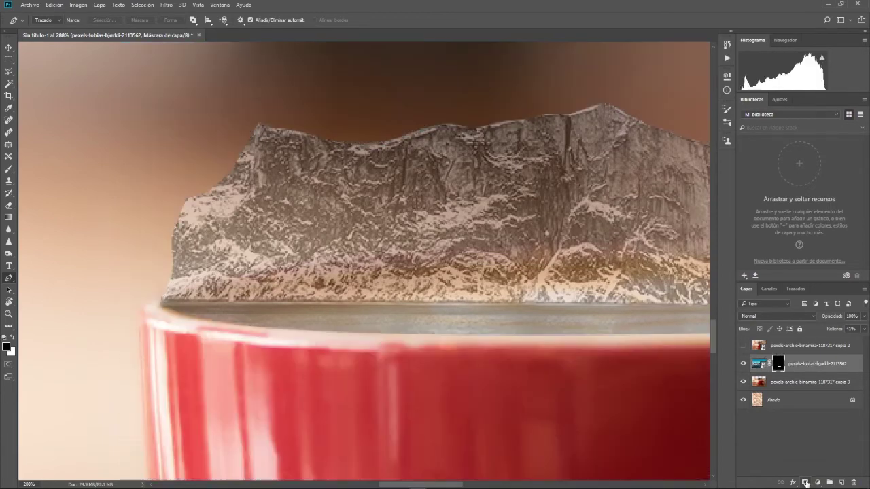
{"action": "left_click_drag", "start_coordinate": [833, 331], "coordinate": [863, 331]}
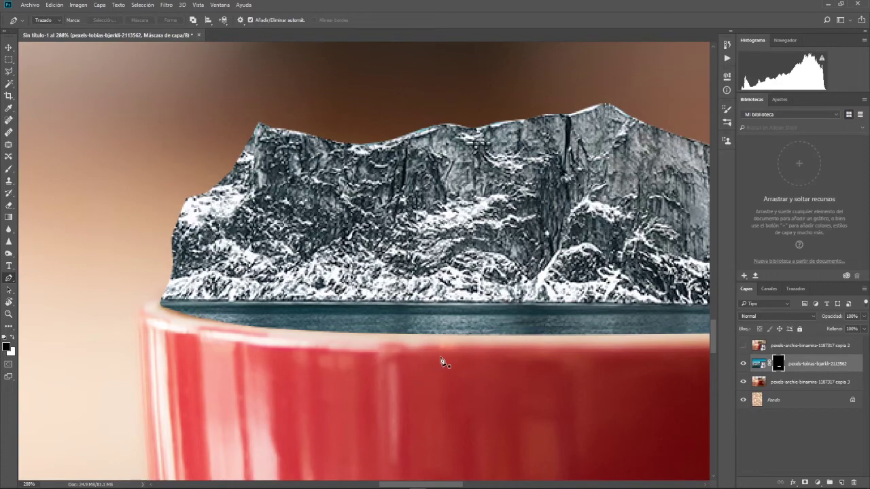
- Zoom out and back in to check the cut-out mountain on the cup
{"action": "scroll", "coordinate": [437, 361], "scroll_direction": "down", "scroll_amount": 3}
{"action": "scroll", "coordinate": [455, 340], "scroll_direction": "down", "scroll_amount": 3}
{"action": "scroll", "coordinate": [474, 318], "scroll_direction": "down", "scroll_amount": 3}
{"action": "scroll", "coordinate": [472, 318], "scroll_direction": "down", "scroll_amount": 2}
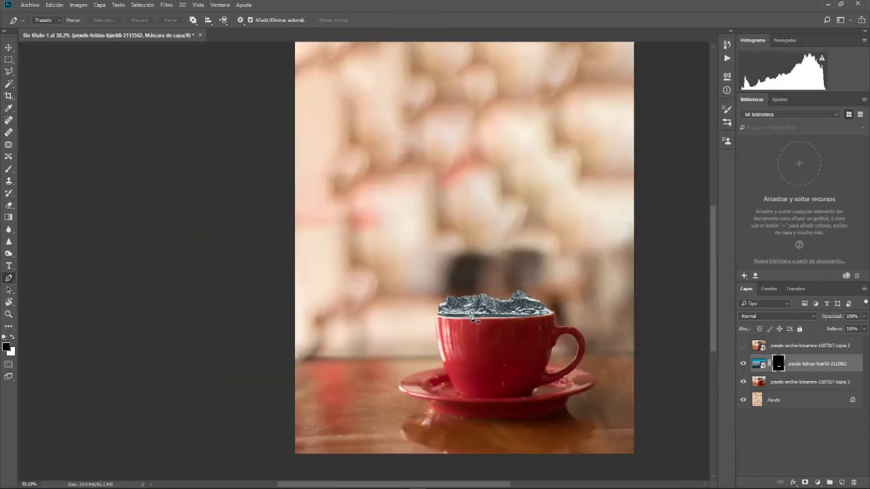
{"action": "scroll", "coordinate": [472, 314], "scroll_direction": "down", "scroll_amount": 2}
{"action": "scroll", "coordinate": [479, 333], "scroll_direction": "up", "scroll_amount": 2}
{"action": "scroll", "coordinate": [445, 357], "scroll_direction": "up", "scroll_amount": 4}
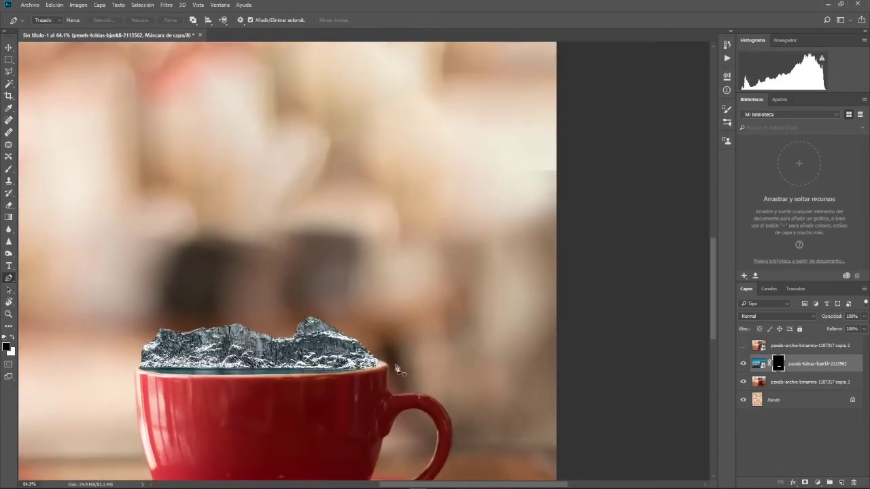
{"action": "scroll", "coordinate": [360, 360], "scroll_direction": "up", "scroll_amount": 1}
{"action": "scroll", "coordinate": [210, 356], "scroll_direction": "up", "scroll_amount": 1}
{"action": "scroll", "coordinate": [174, 354], "scroll_direction": "up", "scroll_amount": 3}
{"action": "scroll", "coordinate": [181, 356], "scroll_direction": "up", "scroll_amount": 1}
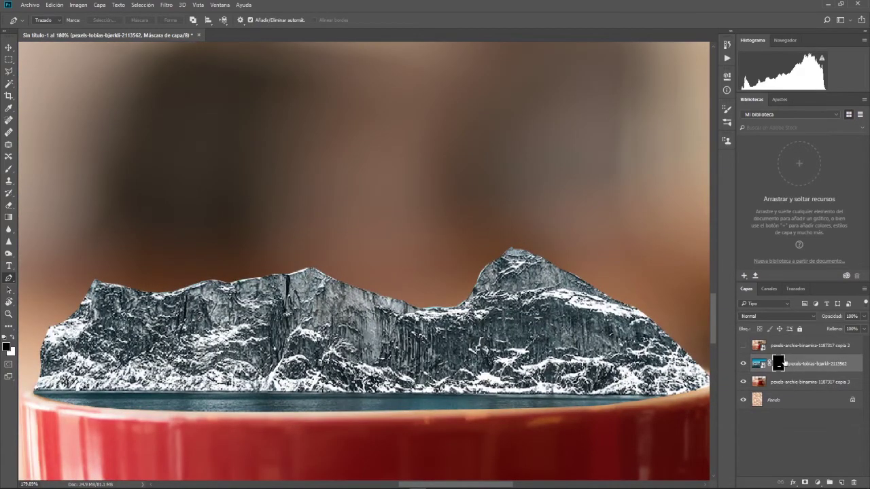
{"action": "right_click", "coordinate": [807, 365]}
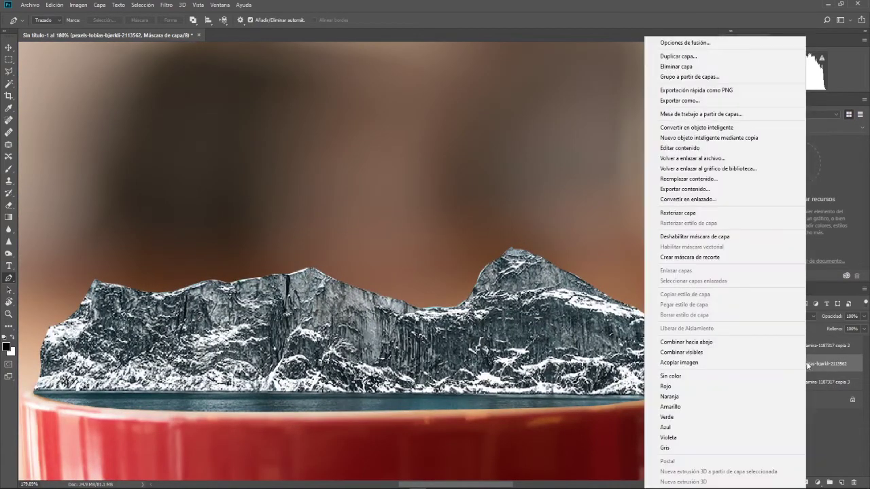
- Duplicate the masked mountain layer and merge both into 'pexels-tobias-bjorkli-2113562 copia'
{"action": "left_click", "coordinate": [706, 56]}
{"action": "left_click", "coordinate": [517, 147]}
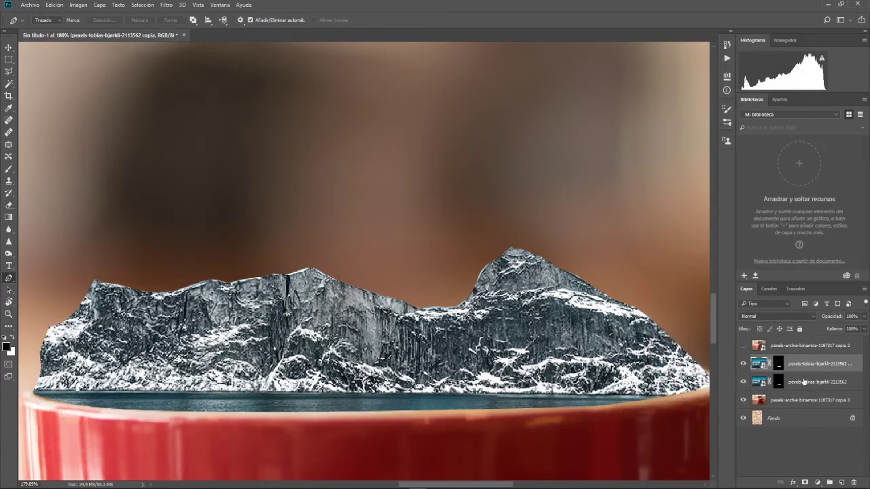
{"action": "left_click", "coordinate": [804, 383], "text": "shift"}
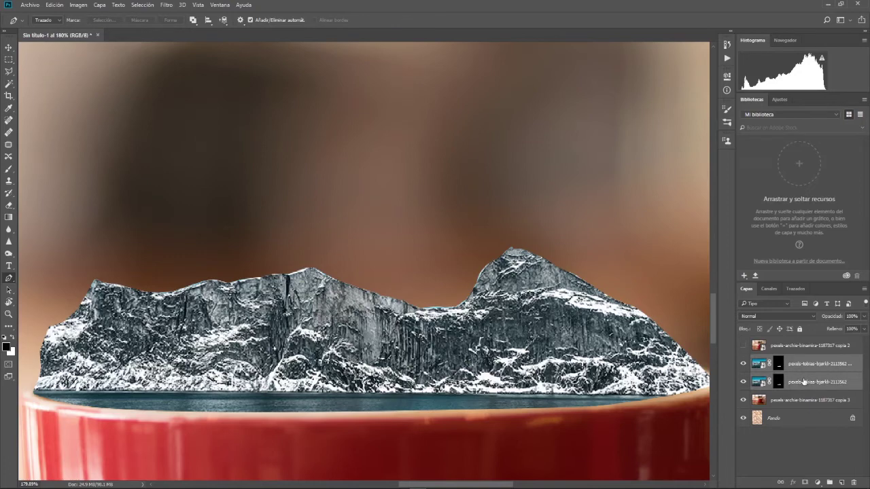
{"action": "key", "text": "ctrl+e"}
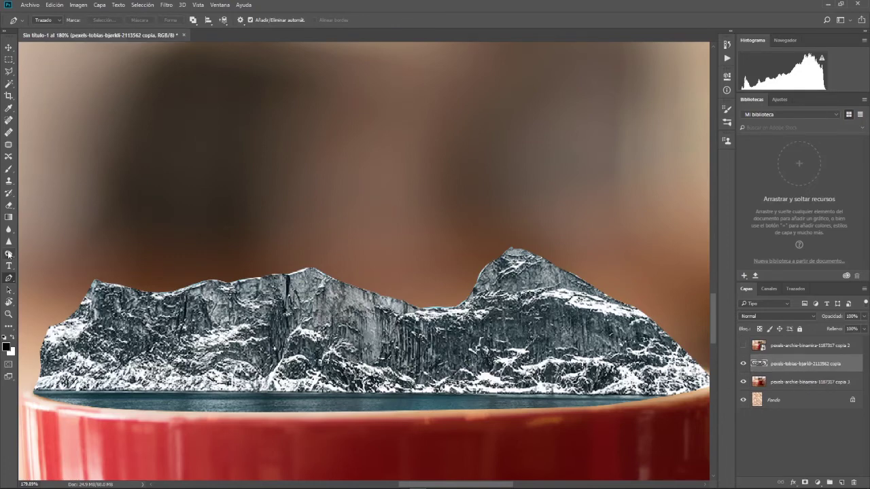
{"action": "right_click", "coordinate": [8, 254]}
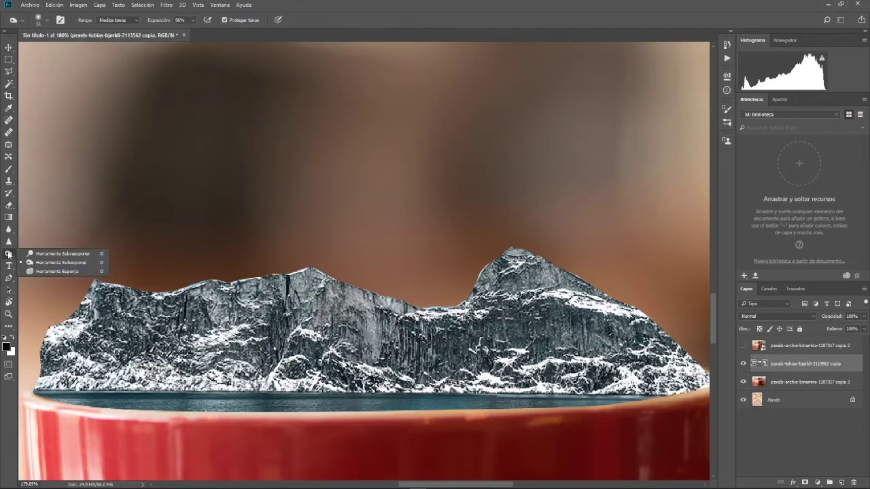
- Burn the red cup rim beneath the mountains, then zoom out to 50%
{"action": "left_click", "coordinate": [82, 263]}
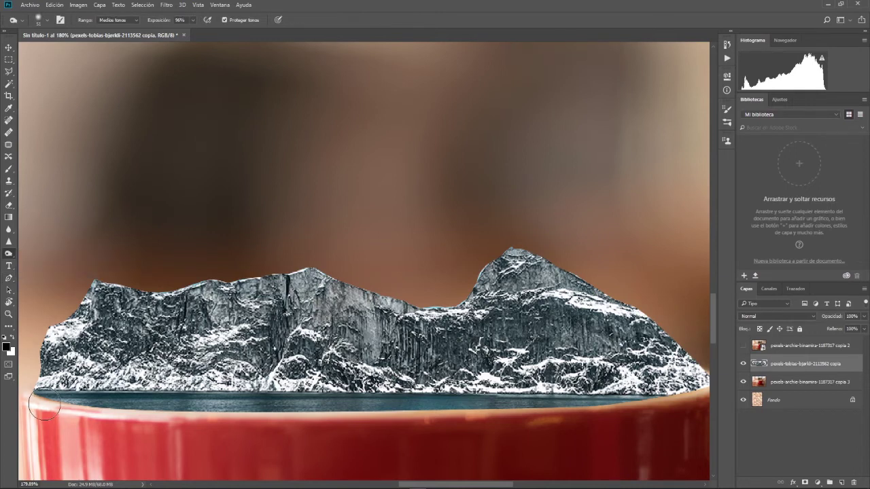
{"action": "mouse_move", "coordinate": [62, 422]}
{"action": "left_mouse_down"}
{"action": "mouse_move", "coordinate": [395, 422]}
{"action": "mouse_move", "coordinate": [707, 380]}
{"action": "left_mouse_up"}
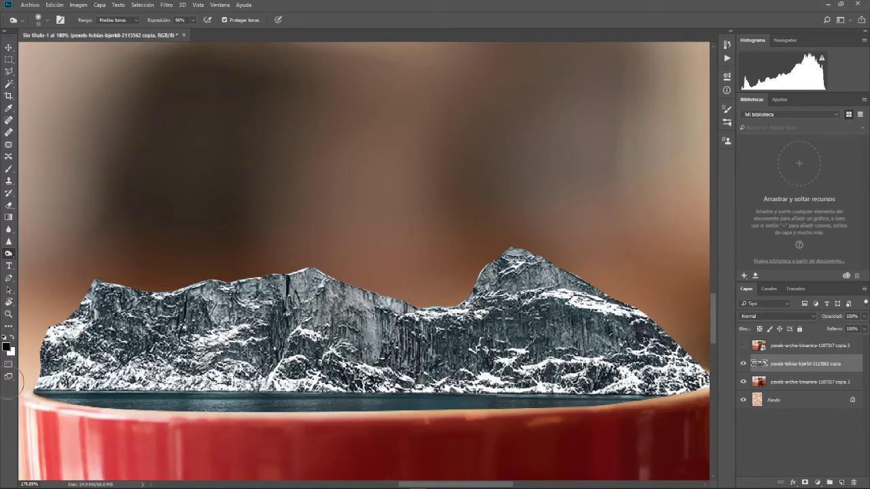
{"action": "left_click", "coordinate": [9, 315]}
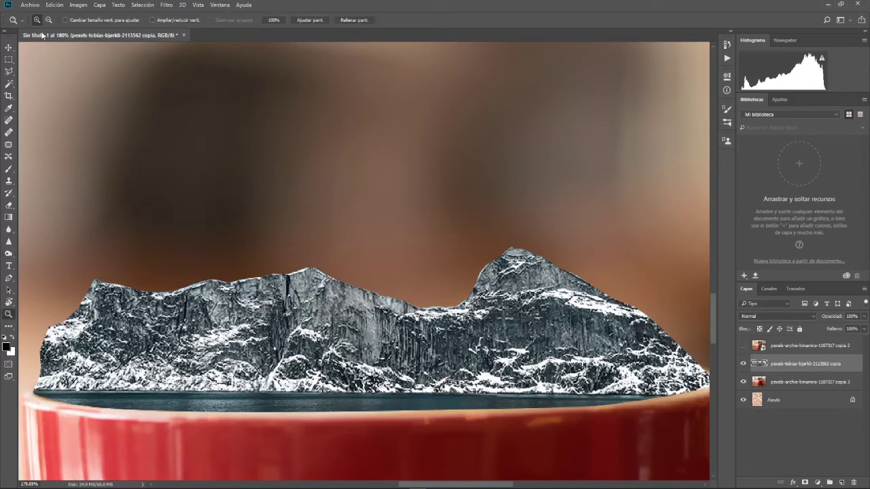
{"action": "left_click", "coordinate": [225, 141], "text": "alt"}
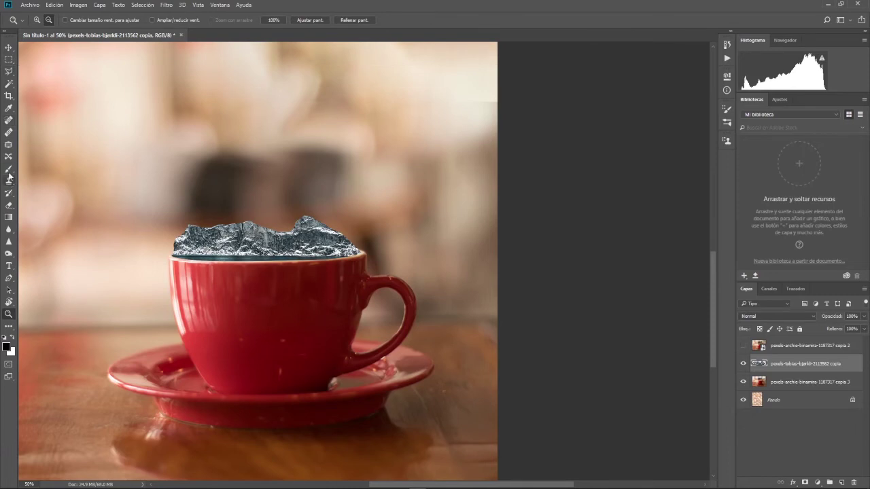
- Pick the Cloud324 cloud brush from the Brushes panel and enlarge it to 508 px
{"action": "left_click", "coordinate": [9, 169]}
{"action": "left_click", "coordinate": [45, 16]}
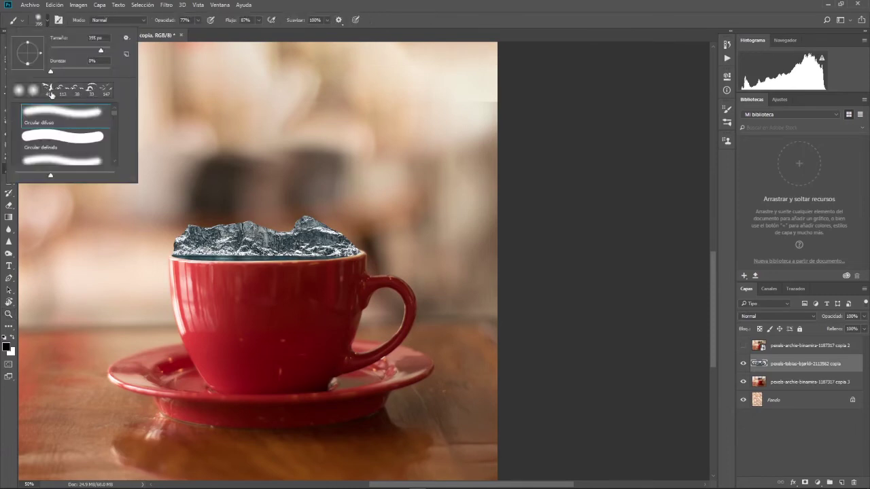
{"action": "scroll", "coordinate": [112, 114], "scroll_direction": "down", "scroll_amount": 10}
{"action": "scroll", "coordinate": [113, 115], "scroll_direction": "down", "scroll_amount": 5}
{"action": "left_click", "coordinate": [68, 152]}
{"action": "left_click", "coordinate": [732, 124]}
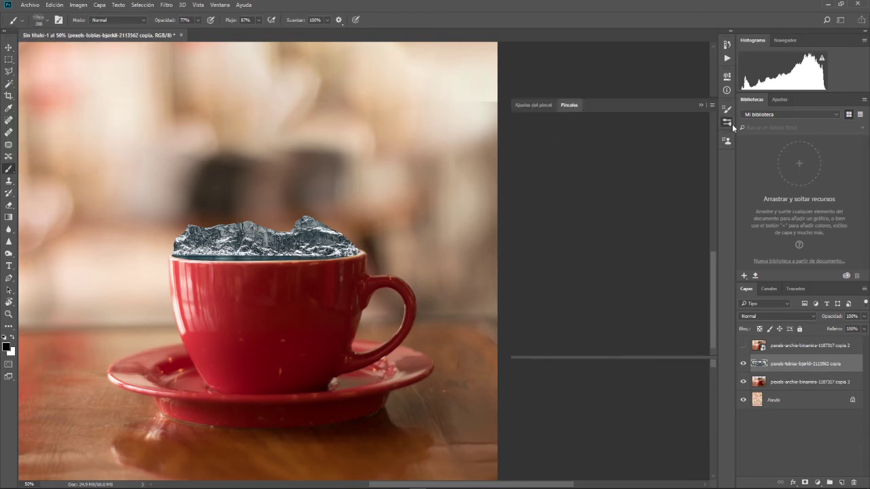
{"action": "left_click", "coordinate": [727, 123]}
{"action": "scroll", "coordinate": [649, 247], "scroll_direction": "up", "scroll_amount": 5}
{"action": "scroll", "coordinate": [632, 237], "scroll_direction": "up", "scroll_amount": 2}
{"action": "scroll", "coordinate": [598, 224], "scroll_direction": "up", "scroll_amount": 3}
{"action": "scroll", "coordinate": [571, 210], "scroll_direction": "up", "scroll_amount": 3}
{"action": "left_click", "coordinate": [558, 203]}
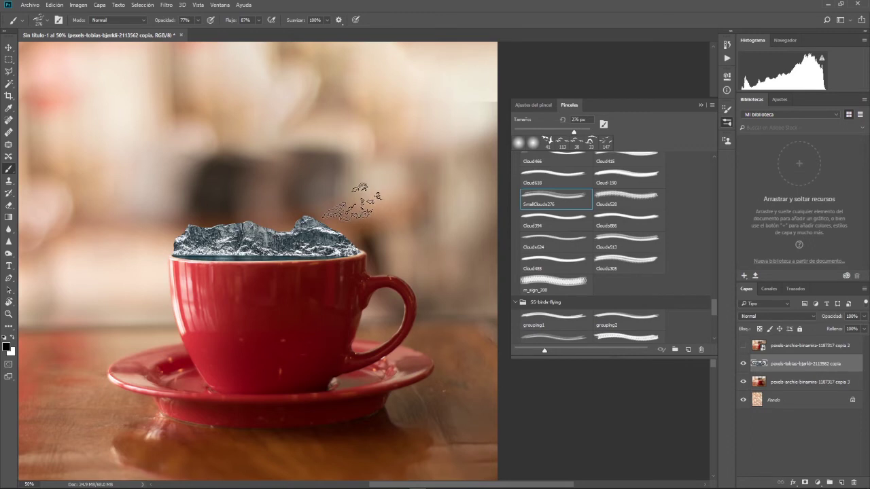
{"action": "left_click", "coordinate": [598, 182]}
{"action": "scroll", "coordinate": [635, 219], "scroll_direction": "up", "scroll_amount": 1}
{"action": "scroll", "coordinate": [634, 219], "scroll_direction": "up", "scroll_amount": 2}
{"action": "left_click", "coordinate": [552, 198]}
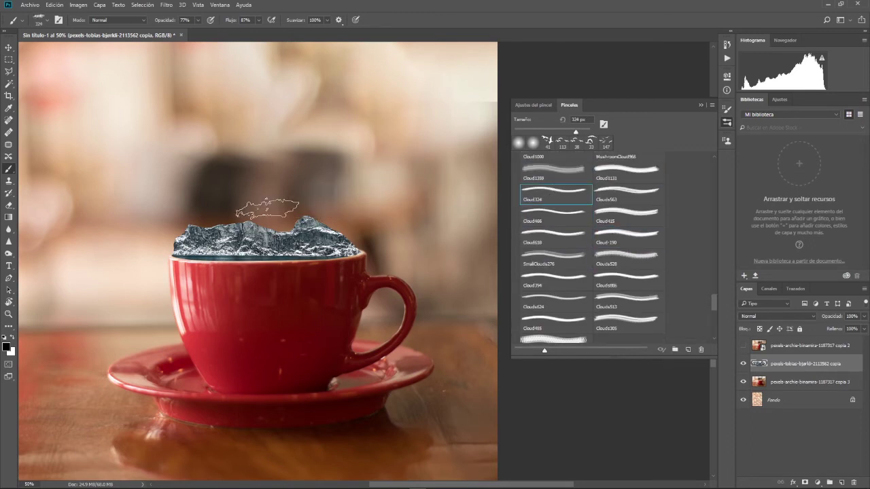
{"action": "left_click", "coordinate": [582, 129]}
- Set the foreground to white and stamp several clouds over the mountains
{"action": "left_click", "coordinate": [11, 337]}
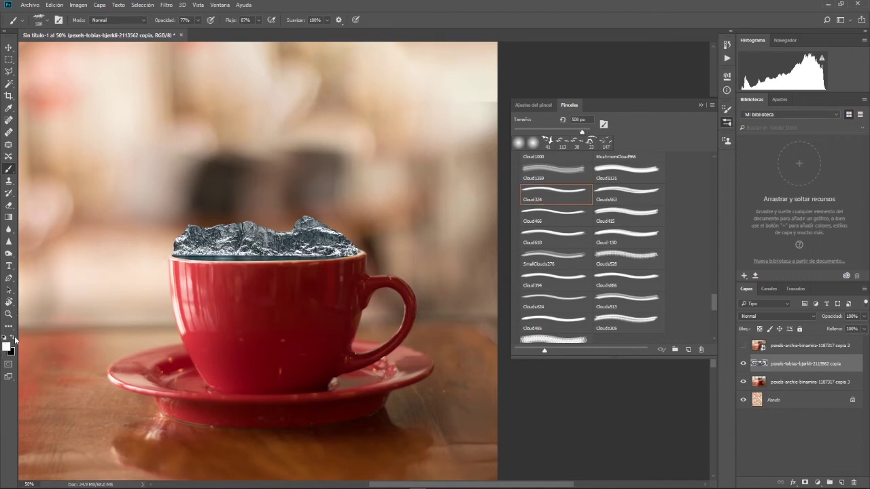
{"action": "left_click", "coordinate": [214, 218]}
{"action": "left_click", "coordinate": [319, 218]}
{"action": "left_click", "coordinate": [318, 217]}
{"action": "left_click", "coordinate": [271, 202]}
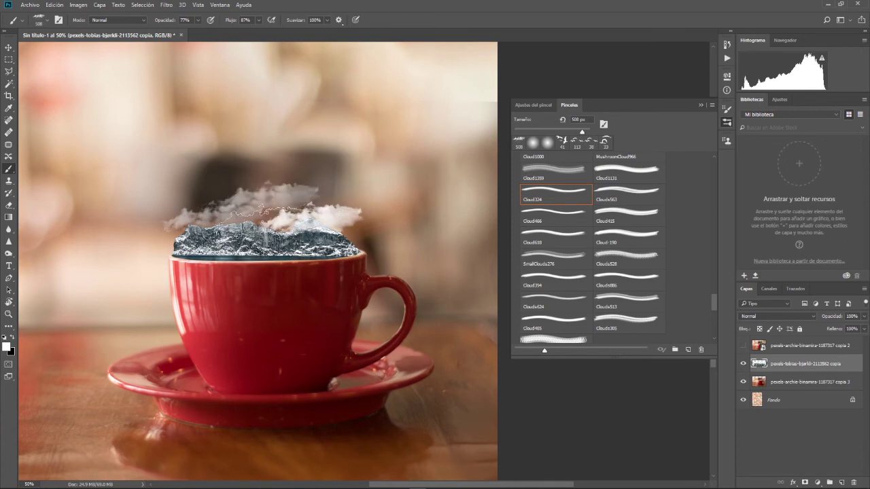
{"action": "left_click", "coordinate": [553, 213]}
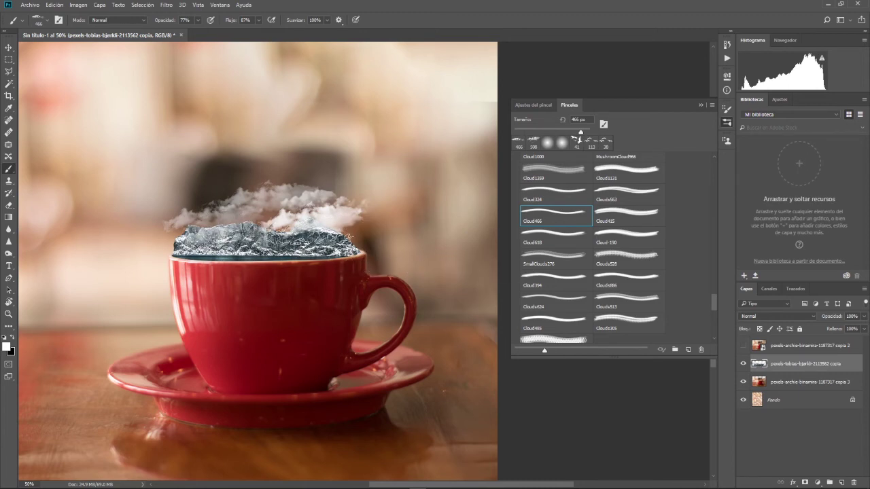
- Choose the grouping7 flying-birds brush and shrink its size
{"action": "scroll", "coordinate": [653, 291], "scroll_direction": "down", "scroll_amount": 2}
{"action": "scroll", "coordinate": [653, 291], "scroll_direction": "down", "scroll_amount": 2}
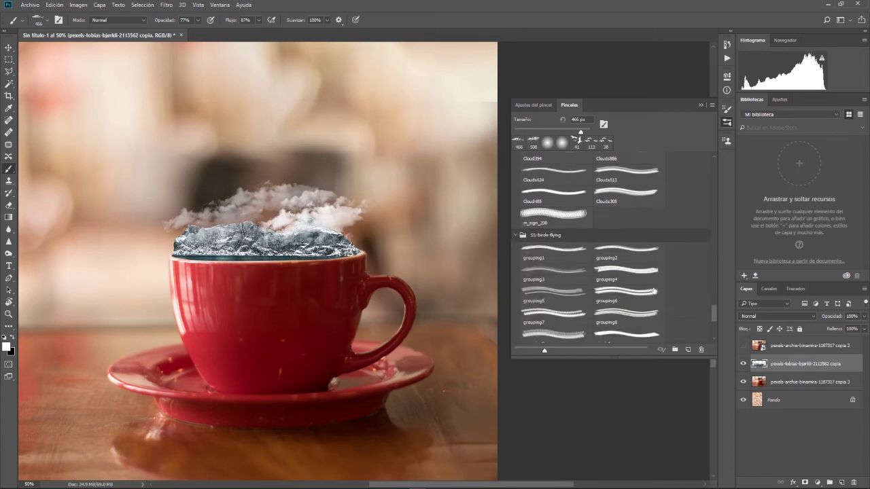
{"action": "scroll", "coordinate": [654, 290], "scroll_direction": "down", "scroll_amount": 2}
{"action": "left_click", "coordinate": [553, 254]}
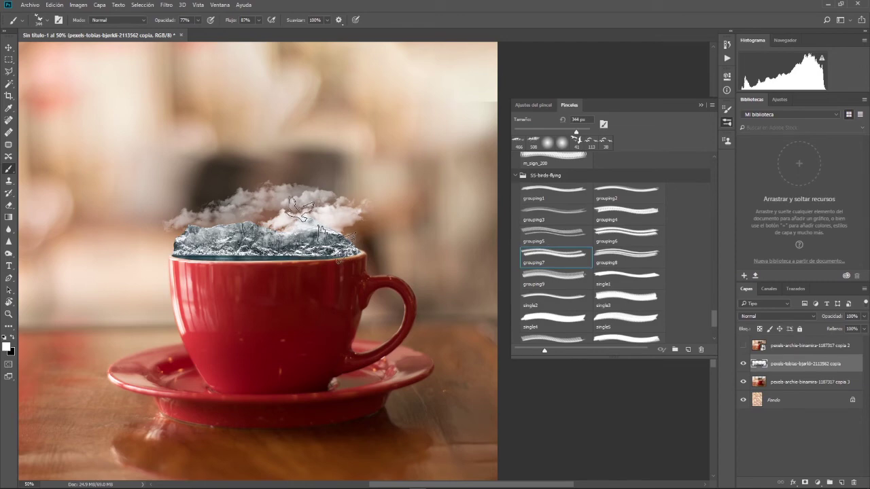
{"action": "left_click", "coordinate": [539, 129]}
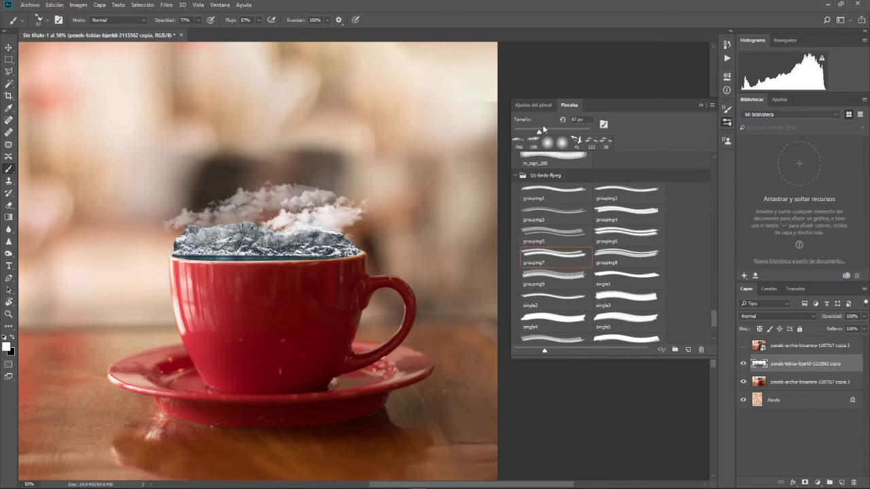
{"action": "scroll", "coordinate": [335, 212], "scroll_direction": "up", "scroll_amount": 2}
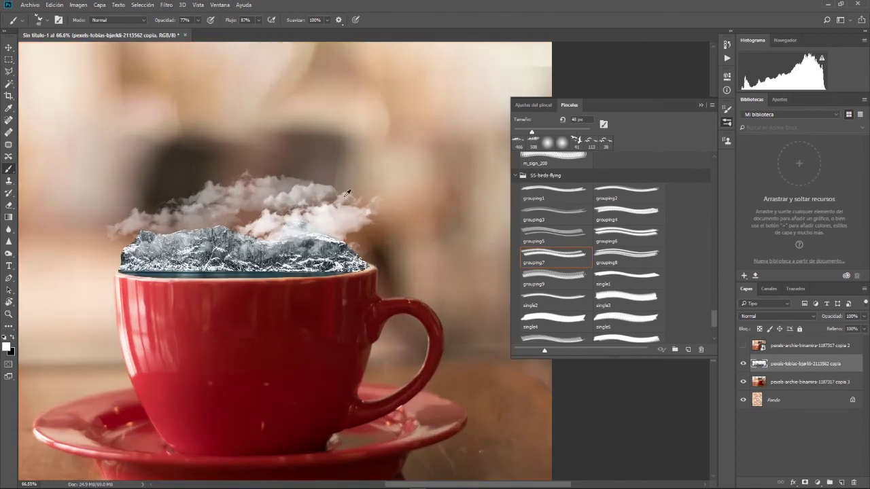
{"action": "scroll", "coordinate": [340, 214], "scroll_direction": "up", "scroll_amount": 2}
{"action": "scroll", "coordinate": [347, 214], "scroll_direction": "up", "scroll_amount": 2}
{"action": "scroll", "coordinate": [380, 216], "scroll_direction": "up", "scroll_amount": 2}
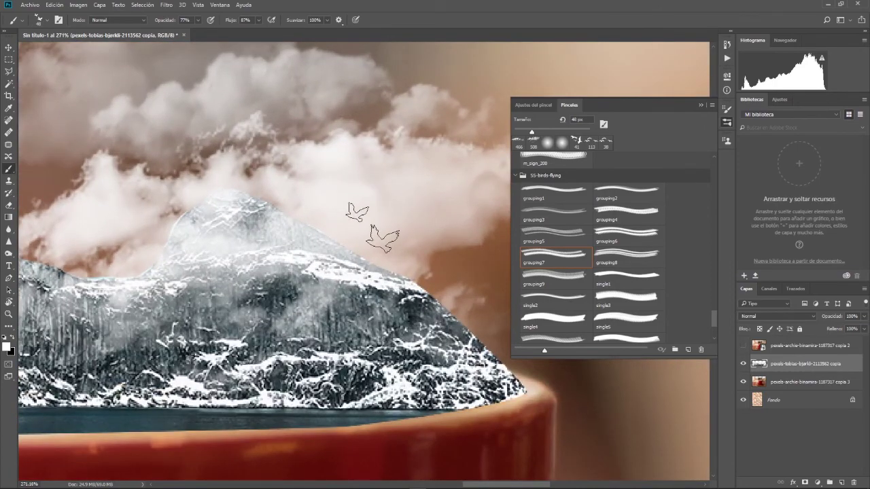
{"action": "scroll", "coordinate": [381, 228], "scroll_direction": "up", "scroll_amount": 1}
{"action": "scroll", "coordinate": [369, 227], "scroll_direction": "up", "scroll_amount": 2}
{"action": "scroll", "coordinate": [342, 219], "scroll_direction": "up", "scroll_amount": 2}
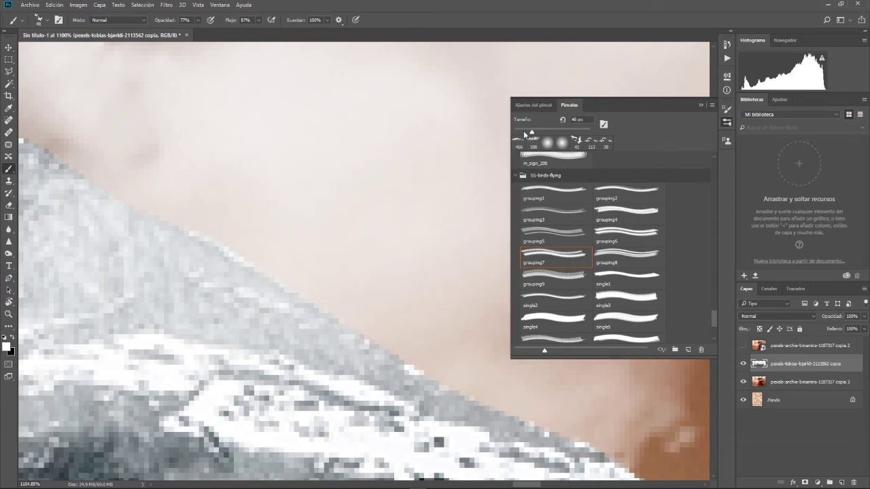
- Stamp two small black birds beside the peak, then zoom back out
{"action": "left_click", "coordinate": [13, 336]}
{"action": "left_click", "coordinate": [254, 157]}
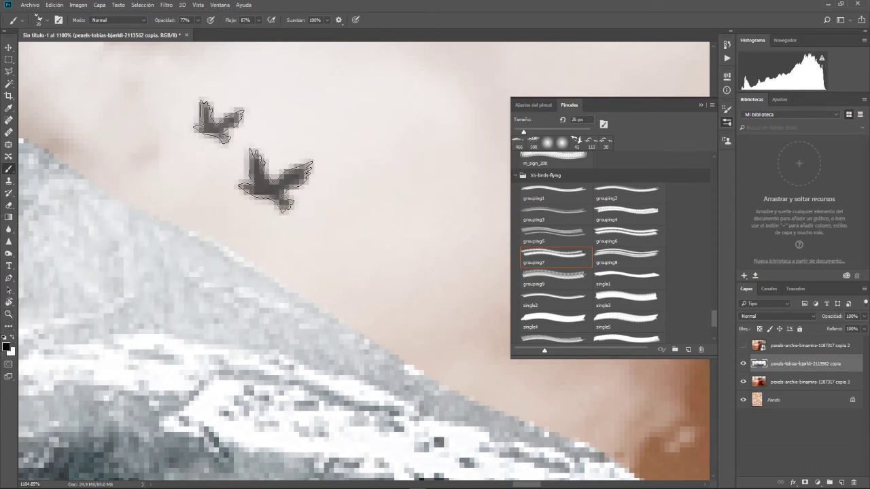
{"action": "left_click", "coordinate": [9, 314]}
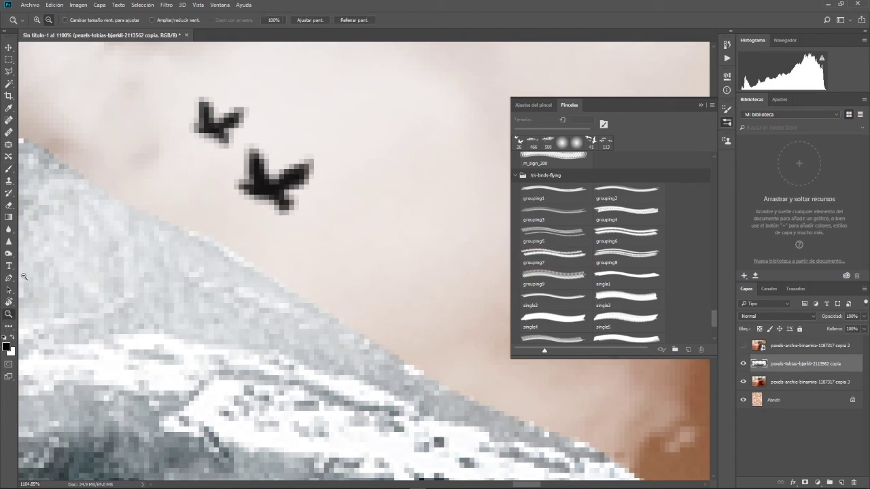
{"action": "scroll", "coordinate": [152, 152], "scroll_direction": "down", "scroll_amount": 5}
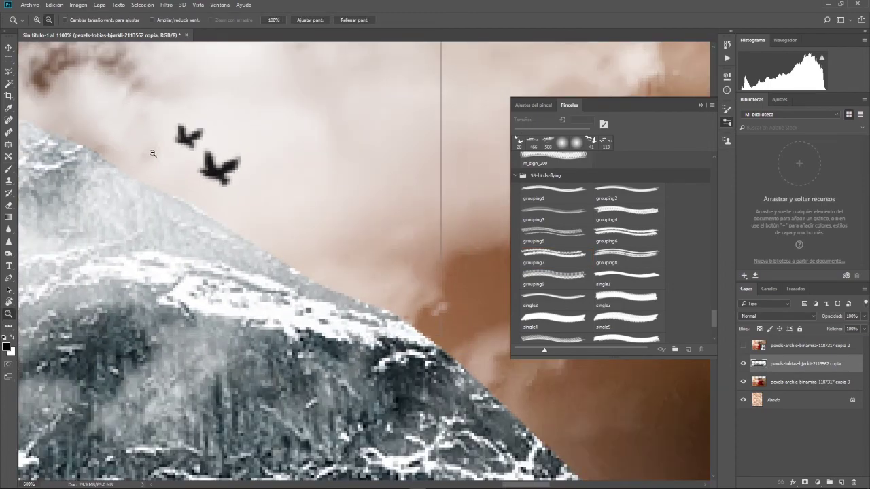
{"action": "scroll", "coordinate": [153, 152], "scroll_direction": "down", "scroll_amount": 1}
{"action": "scroll", "coordinate": [152, 152], "scroll_direction": "down", "scroll_amount": 1}
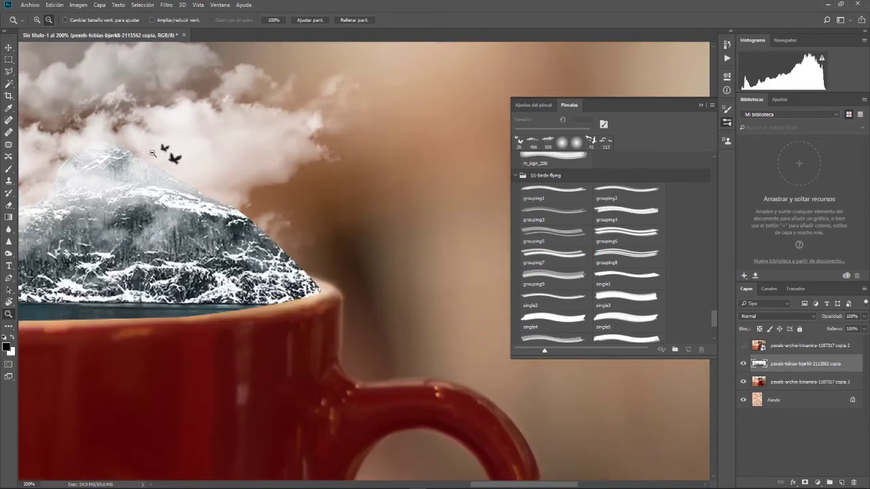
{"action": "scroll", "coordinate": [152, 152], "scroll_direction": "down", "scroll_amount": 1}
{"action": "scroll", "coordinate": [152, 153], "scroll_direction": "down", "scroll_amount": 1}
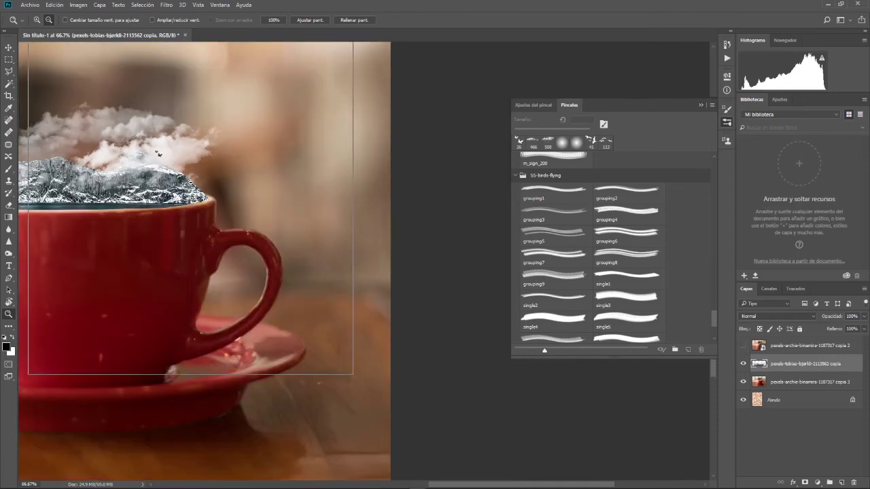
{"action": "scroll", "coordinate": [152, 153], "scroll_direction": "down", "scroll_amount": 1}
{"action": "scroll", "coordinate": [191, 183], "scroll_direction": "down", "scroll_amount": 1}
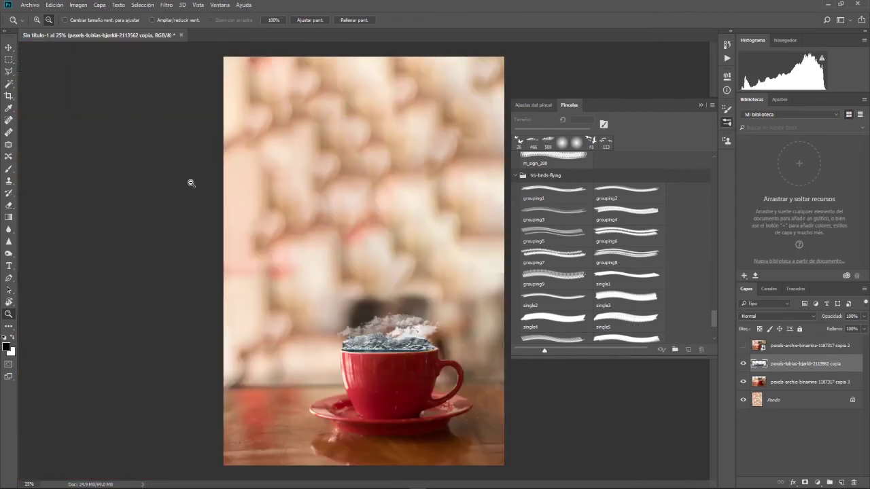
- Merge the mountain, cup and Fondo layers into a single layer
{"action": "left_click", "coordinate": [786, 393], "text": "shift"}
{"action": "left_click", "coordinate": [783, 401], "text": "shift"}
{"action": "key", "text": "ctrl+e"}
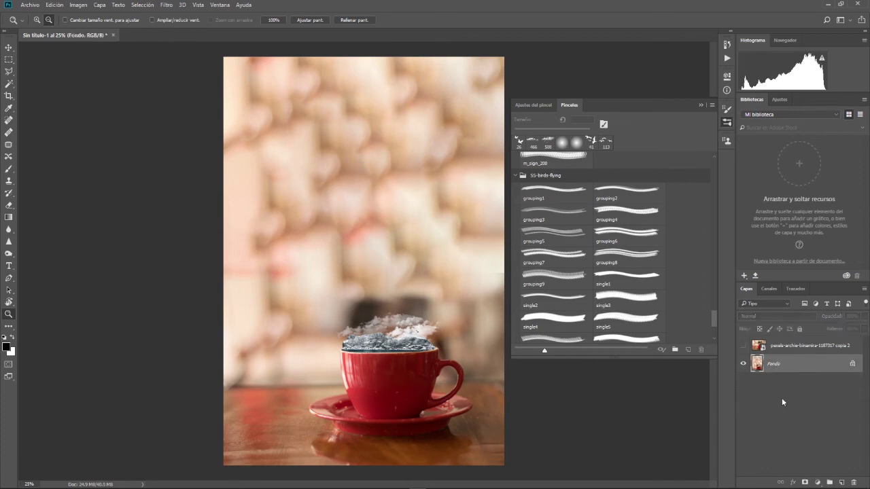
- Apply a Warming Filter (85) photo filter at 15% density to the image
{"action": "left_click", "coordinate": [84, 6]}
{"action": "left_click", "coordinate": [262, 110]}
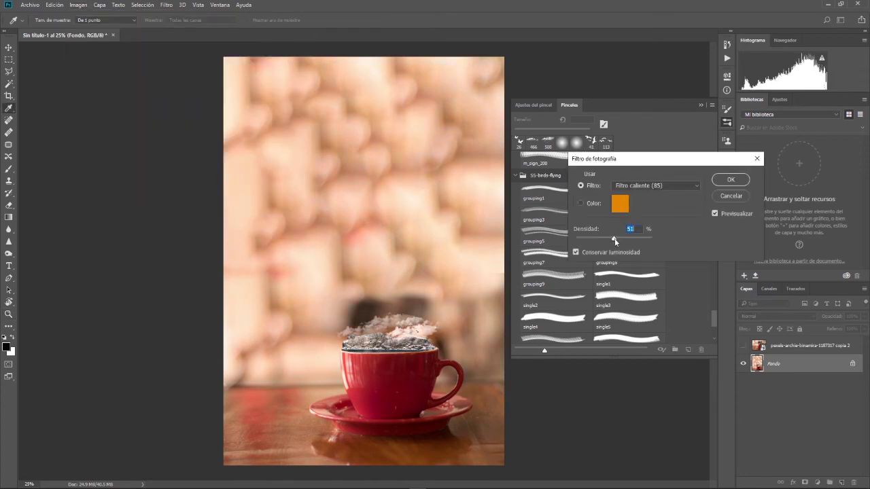
{"action": "mouse_move", "coordinate": [598, 239]}
{"action": "left_mouse_down"}
{"action": "mouse_move", "coordinate": [569, 245]}
{"action": "mouse_move", "coordinate": [587, 246]}
{"action": "left_mouse_up"}
{"action": "left_click", "coordinate": [743, 180]}
{"action": "key", "text": "z"}
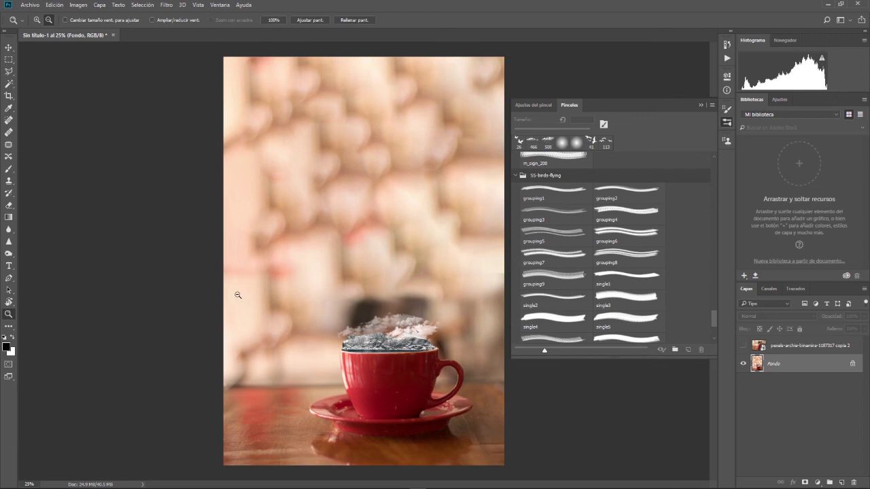
- Zoom in to 50% on the cup and collapse the Brushes panel
{"action": "left_click", "coordinate": [37, 19]}
{"action": "left_click", "coordinate": [431, 442]}
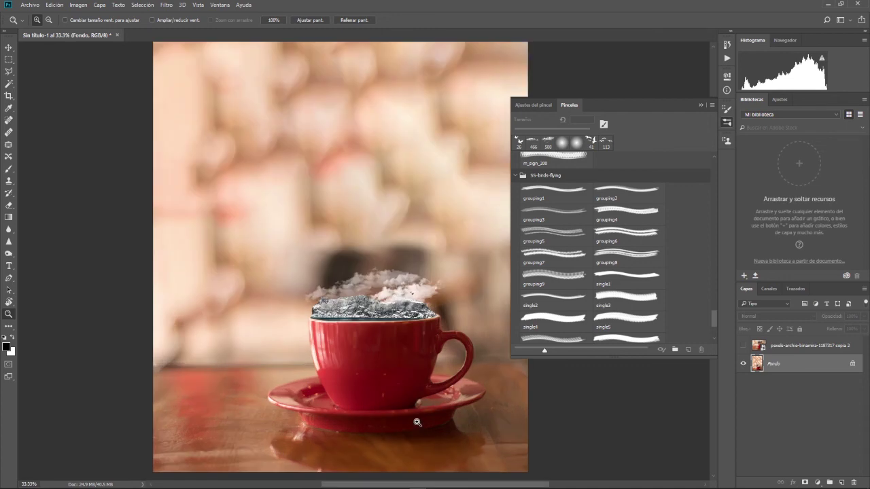
{"action": "left_click", "coordinate": [417, 422]}
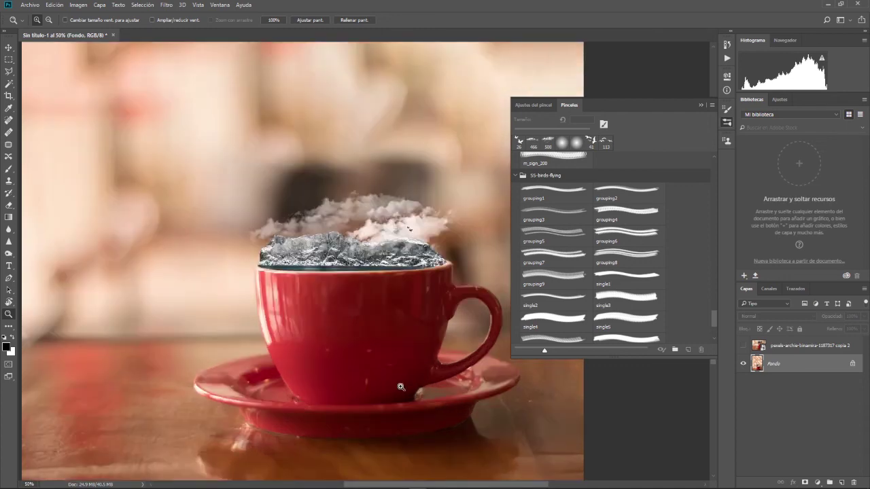
{"action": "left_click", "coordinate": [702, 106]}
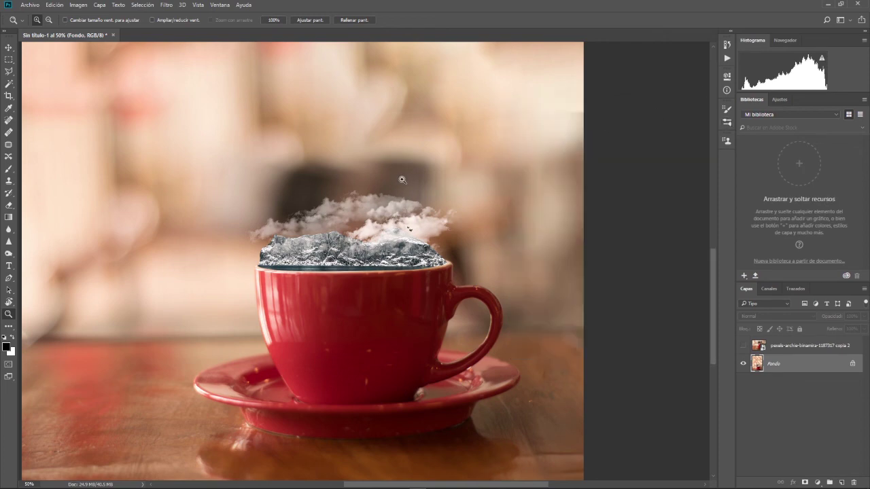